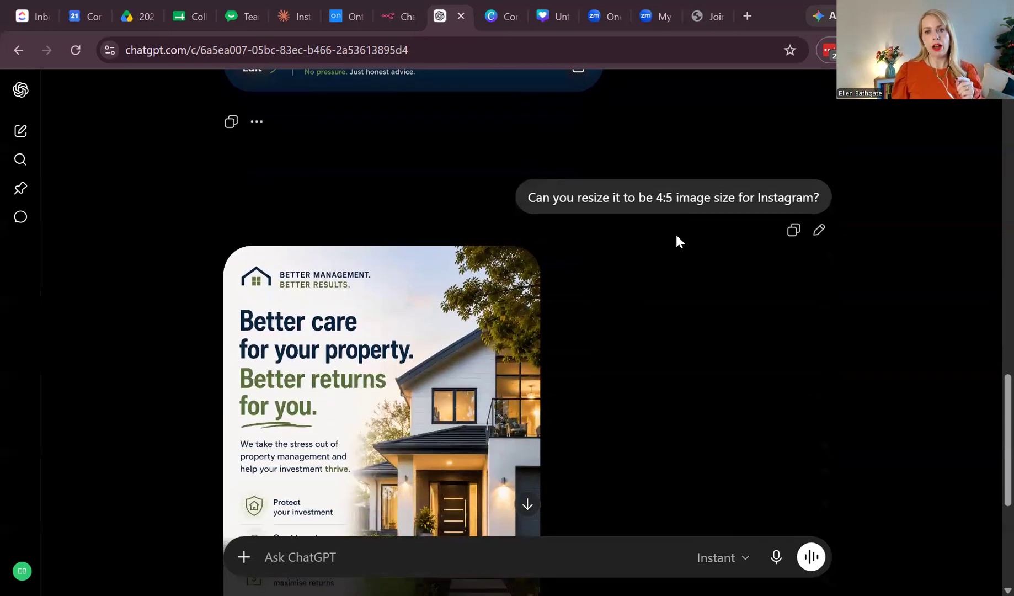
# - Open the 4:5 property management image generated for Instagram and download it as a PNG
pyautogui.scroll(-3, 637, 231)
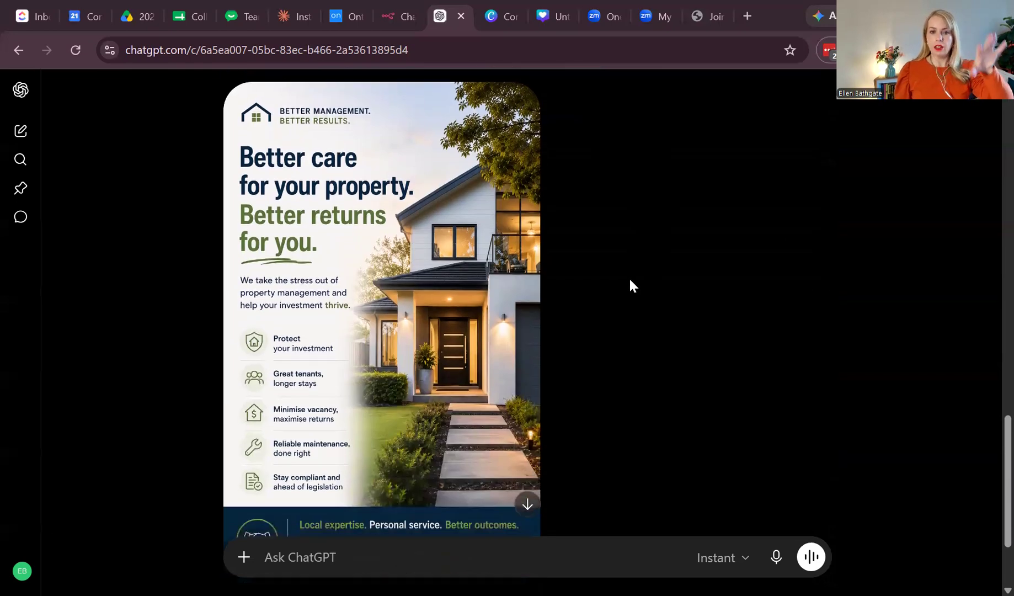
pyautogui.scroll(-2, 629, 276)
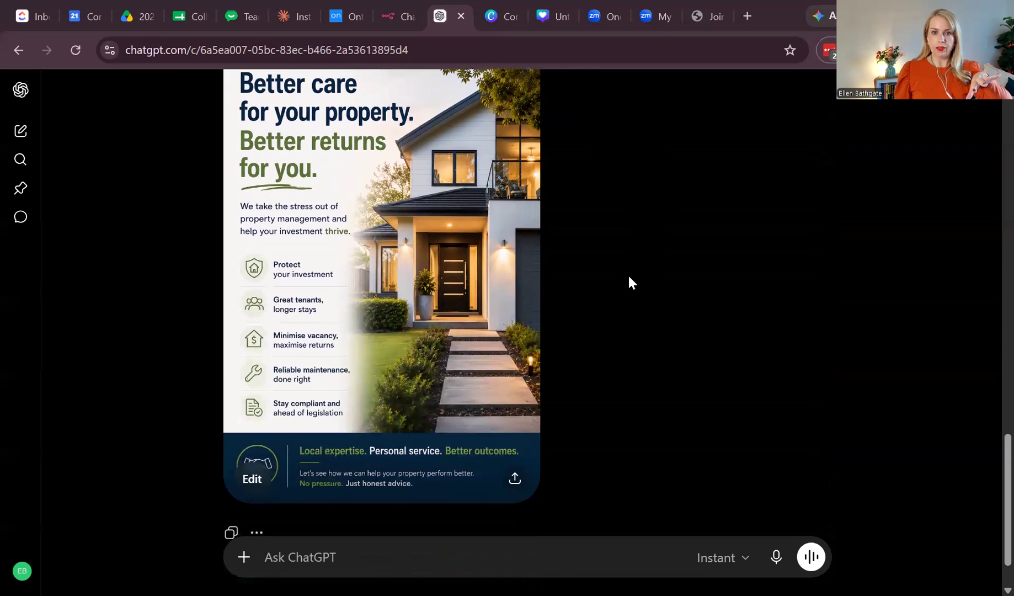
pyautogui.click(472, 331)
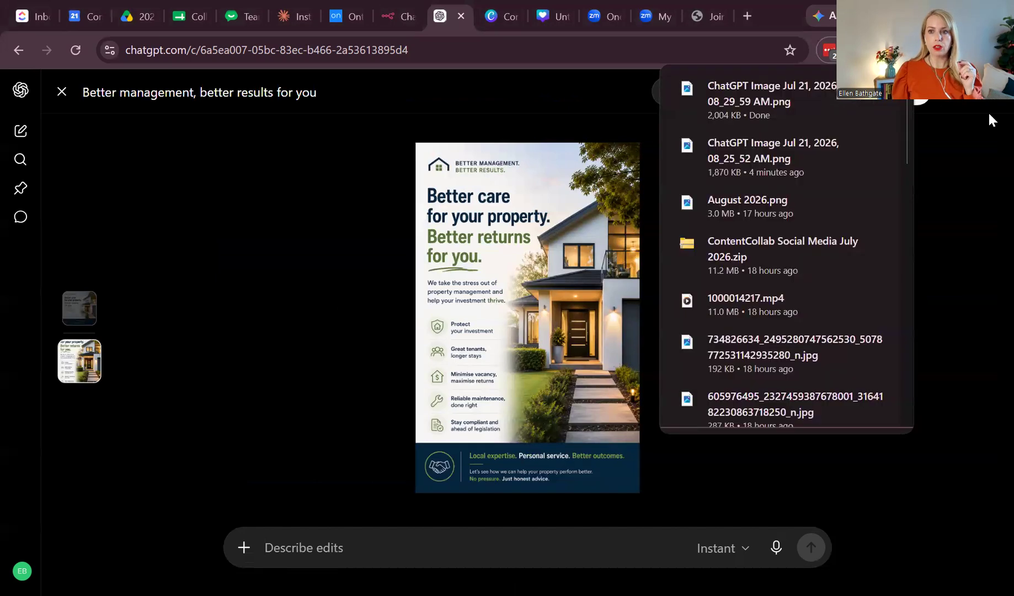
# - In Canva's Instagram Post (4:5) design, enlarge the flyer image to the full page width and align it with the page's top edge
pyautogui.click(119, 122)
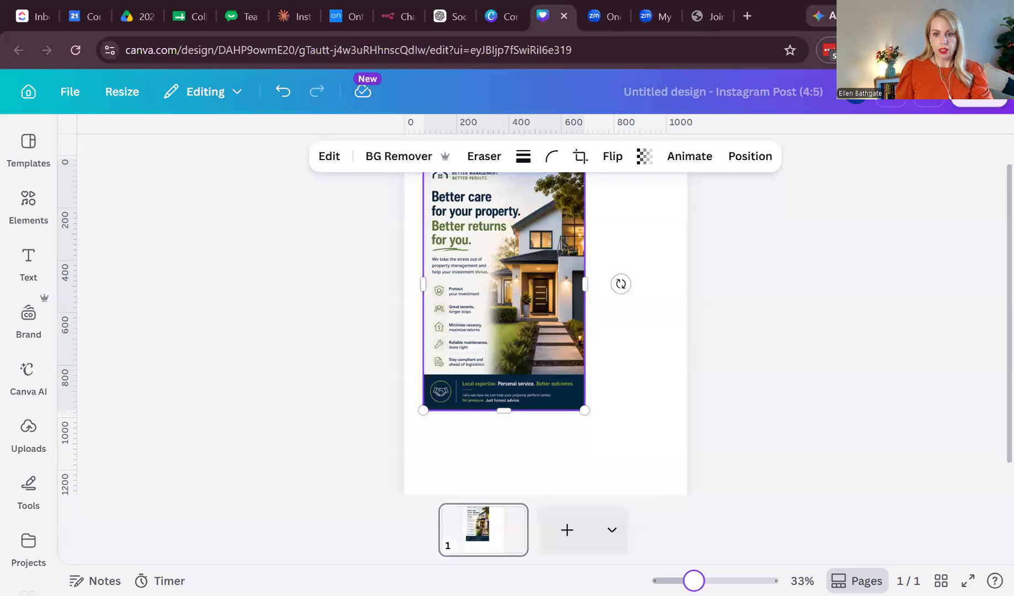
pyautogui.scroll(2, 583, 403)
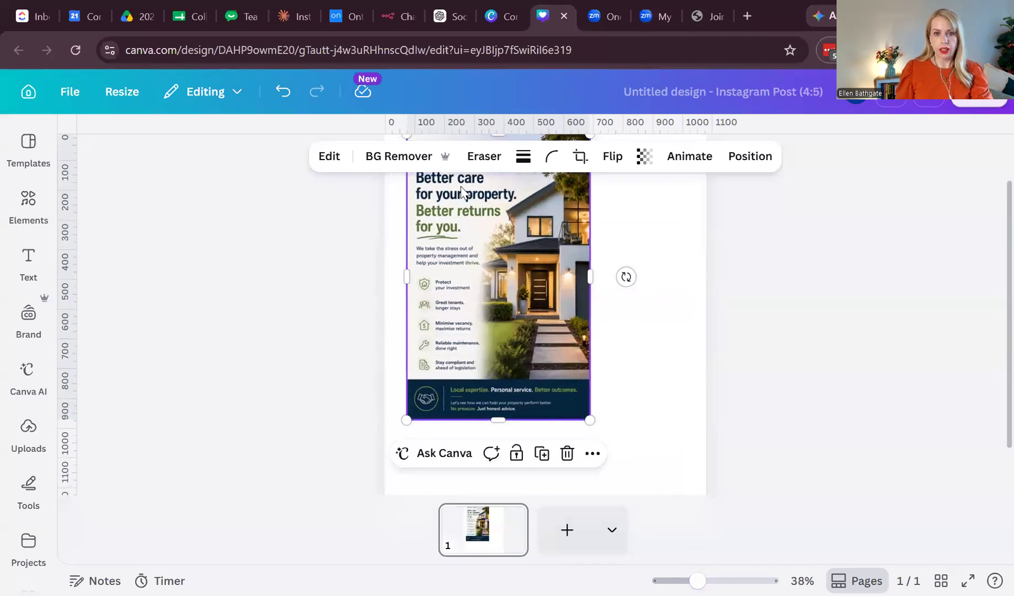
pyautogui.moveTo(467, 292); pyautogui.dragTo(441, 284)
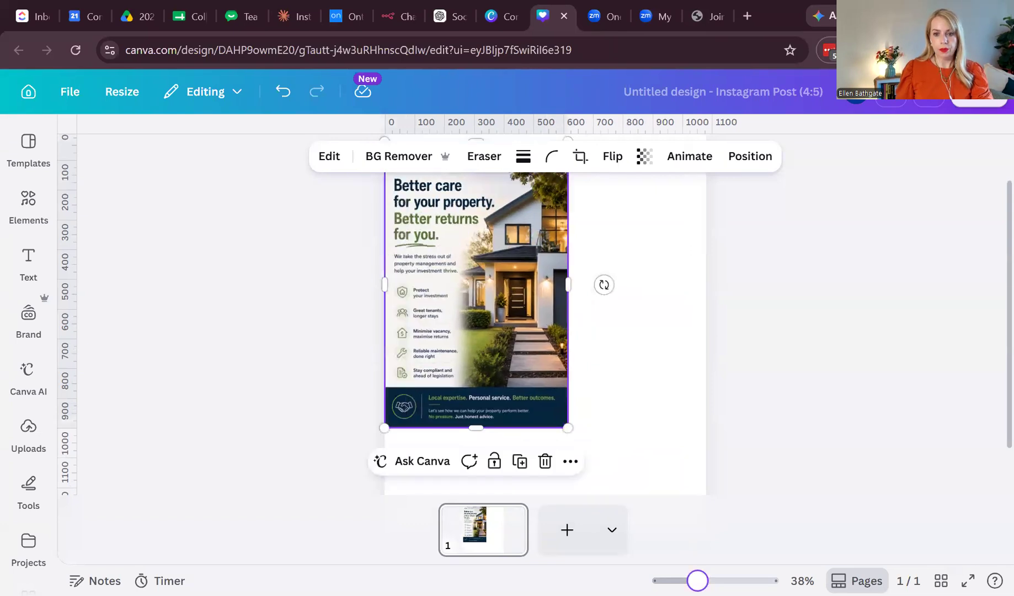
pyautogui.scroll(-2, 559, 390)
pyautogui.moveTo(531, 380); pyautogui.dragTo(529, 367)
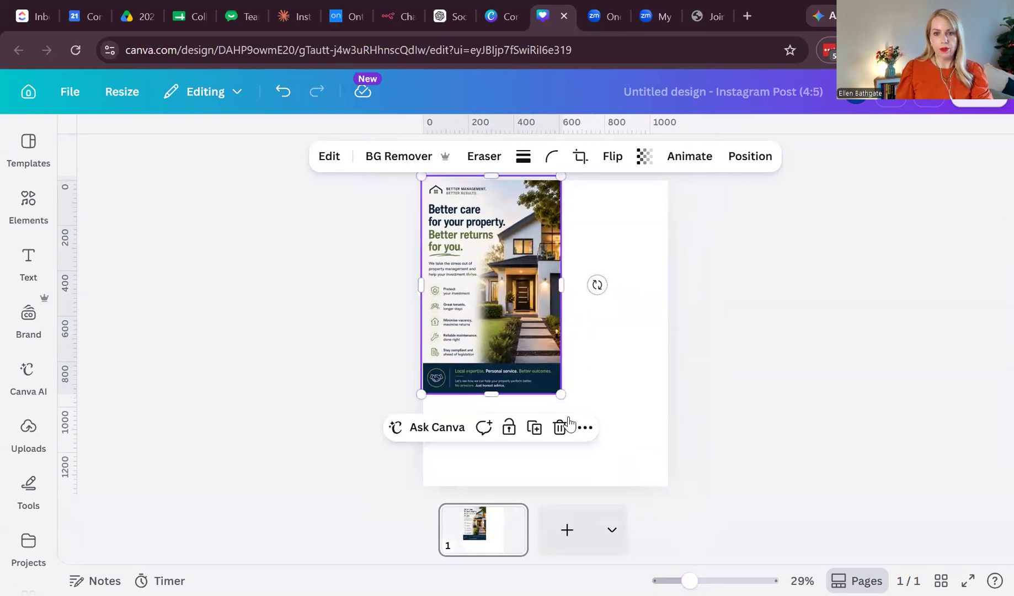
pyautogui.moveTo(646, 446); pyautogui.dragTo(740, 525)
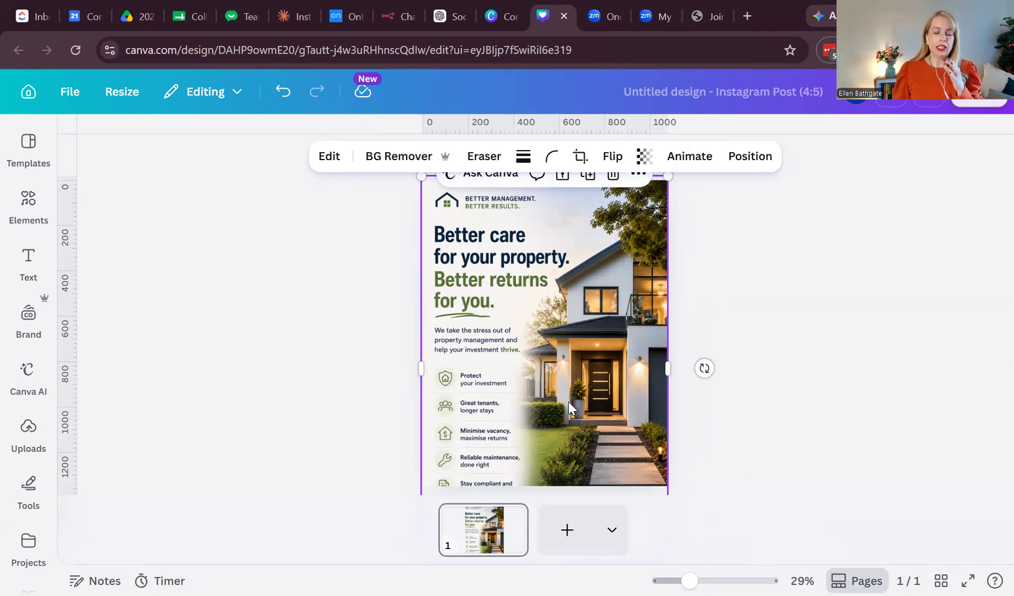
pyautogui.moveTo(591, 407)
pyautogui.mouseDown()
pyautogui.moveTo(601, 335)
pyautogui.moveTo(604, 389)
pyautogui.moveTo(592, 402)
pyautogui.mouseUp()
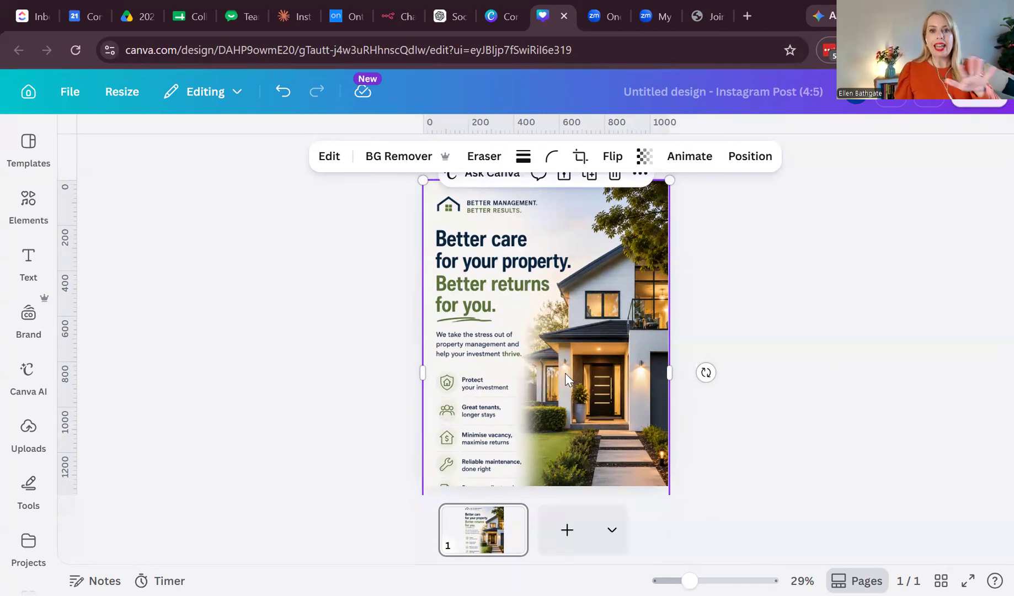
pyautogui.press('Escape')
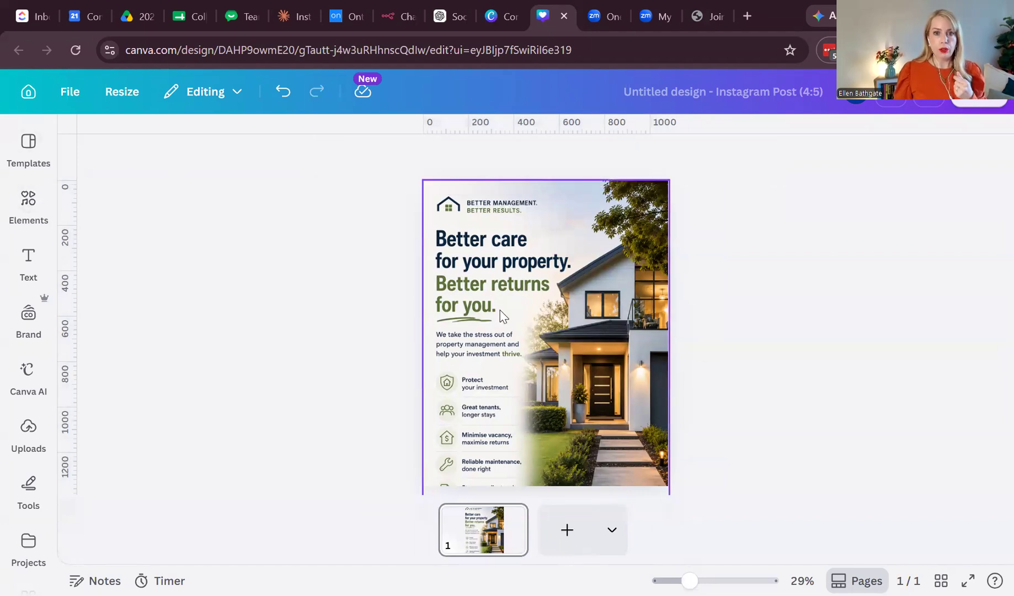
# - Convert the flat flyer image into separately editable text, icon and photo layers
pyautogui.click(478, 242)
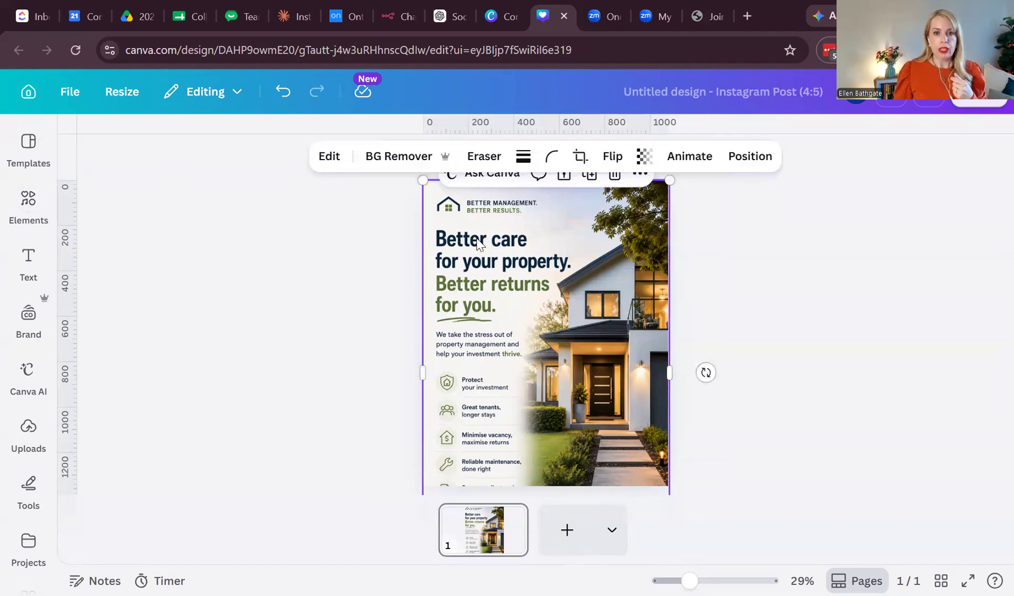
pyautogui.click(331, 157)
pyautogui.click(162, 485)
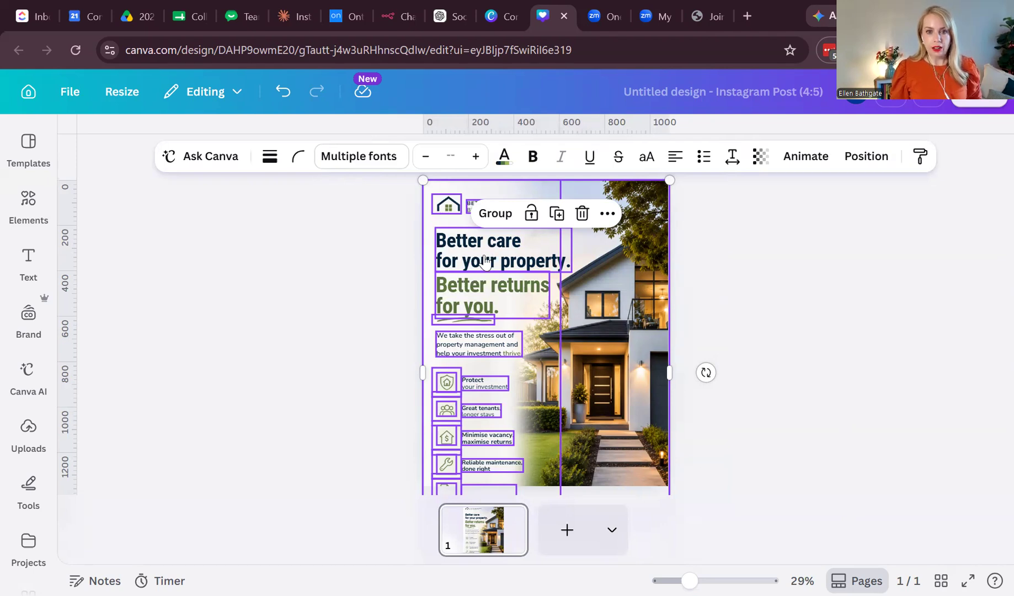
pyautogui.moveTo(484, 262); pyautogui.dragTo(500, 260)
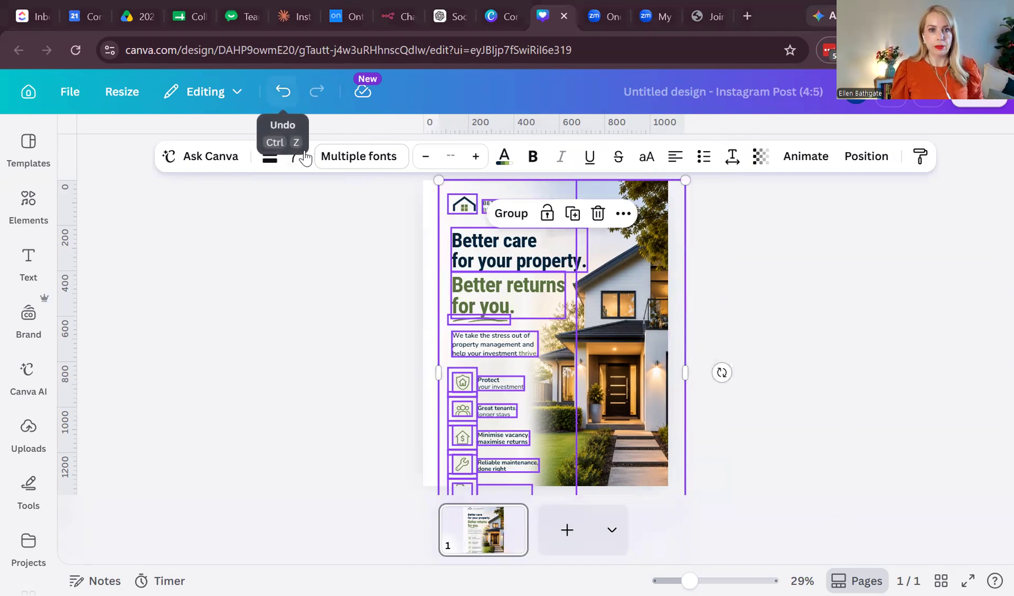
pyautogui.click(283, 93)
pyautogui.click(734, 344)
# - Nudge the separated "Better care for your property." headline slightly on the page
pyautogui.click(514, 243)
pyautogui.moveTo(481, 242)
pyautogui.mouseDown()
pyautogui.moveTo(517, 236)
pyautogui.moveTo(476, 242)
pyautogui.mouseUp()
pyautogui.click(724, 343)
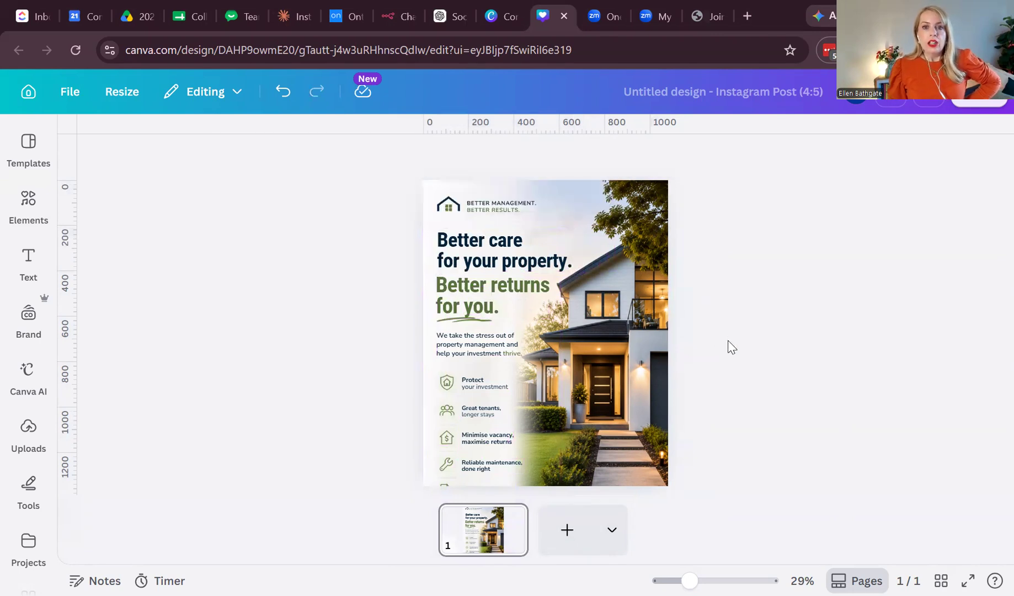
# - Delete the house logo and its "Better management. Better results." tagline from the flyer
pyautogui.click(448, 210)
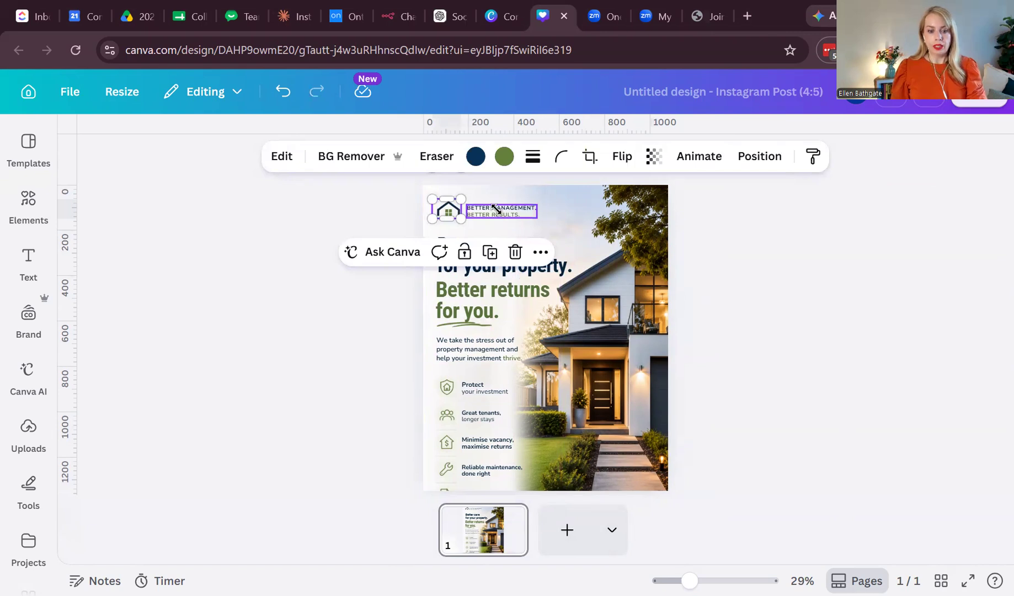
pyautogui.keyDown('shift'); pyautogui.click(496, 210); pyautogui.keyUp('shift')
pyautogui.press('Delete')
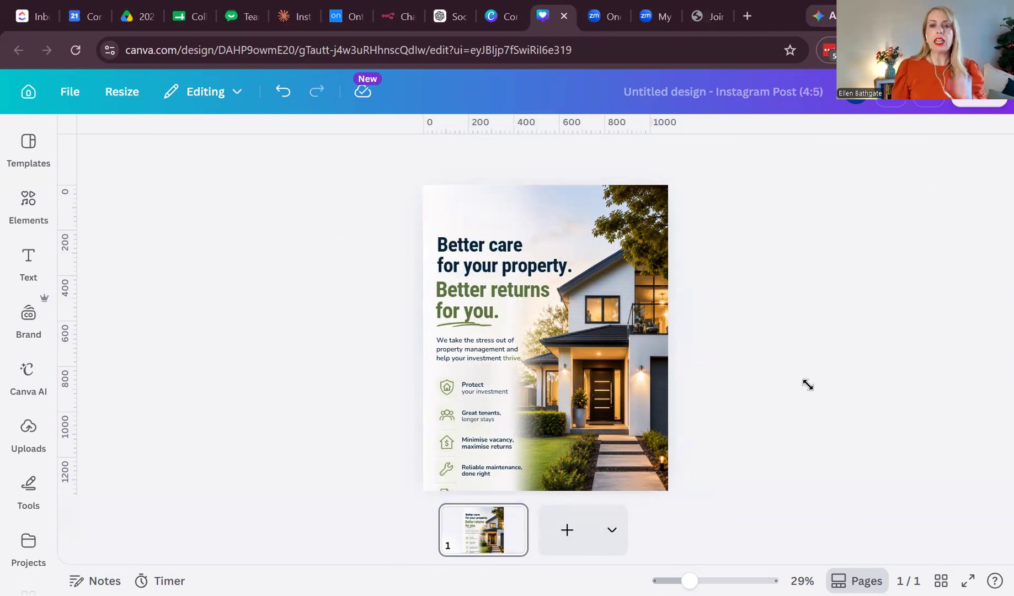
# - Insert the dark blue C logo from the brand kit and shrink it into the page's upper-left corner above the headline
pyautogui.click(28, 317)
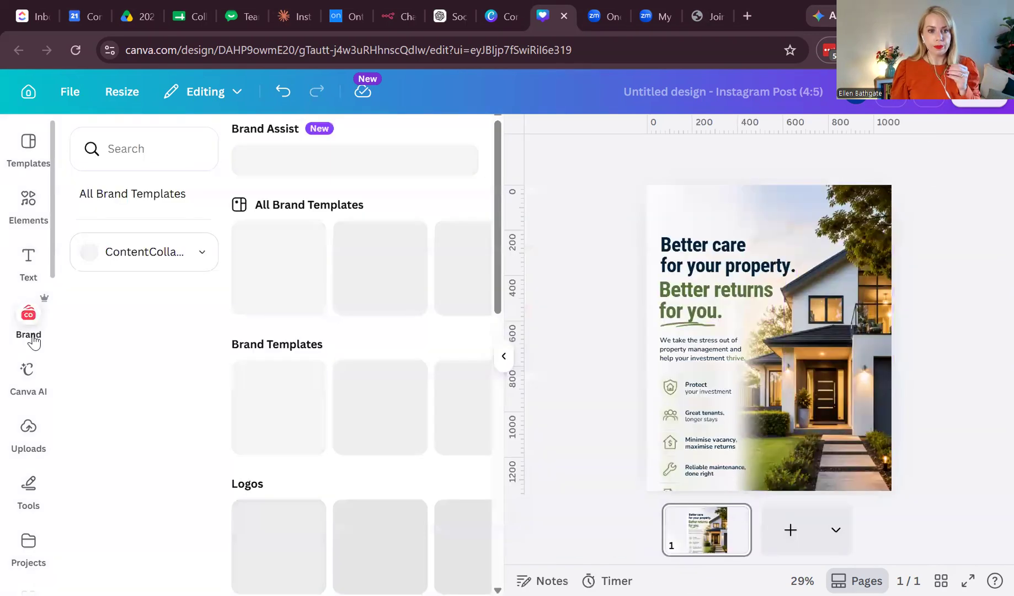
pyautogui.click(285, 480)
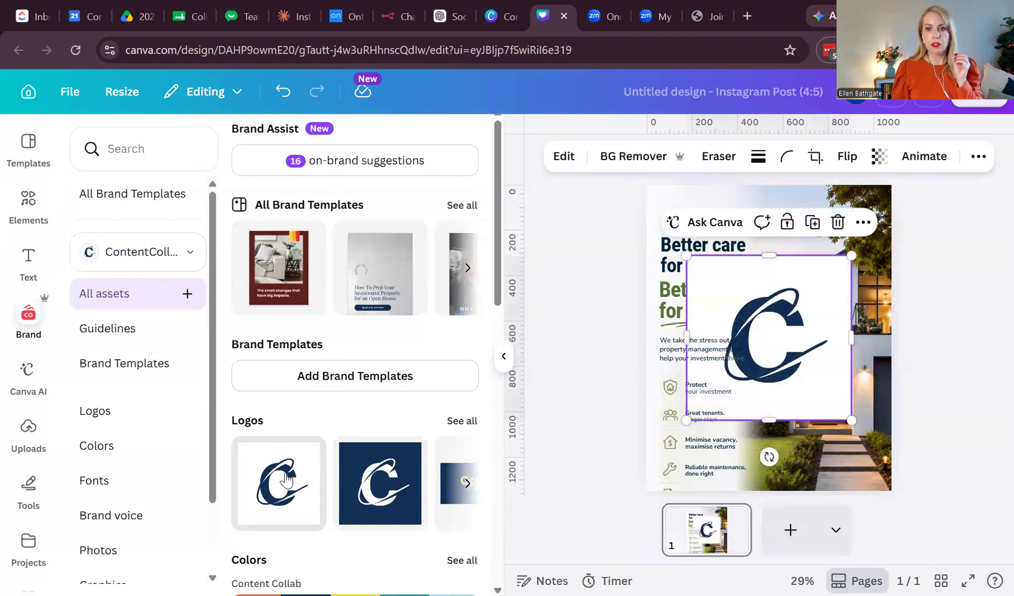
pyautogui.moveTo(852, 421); pyautogui.dragTo(669, 206)
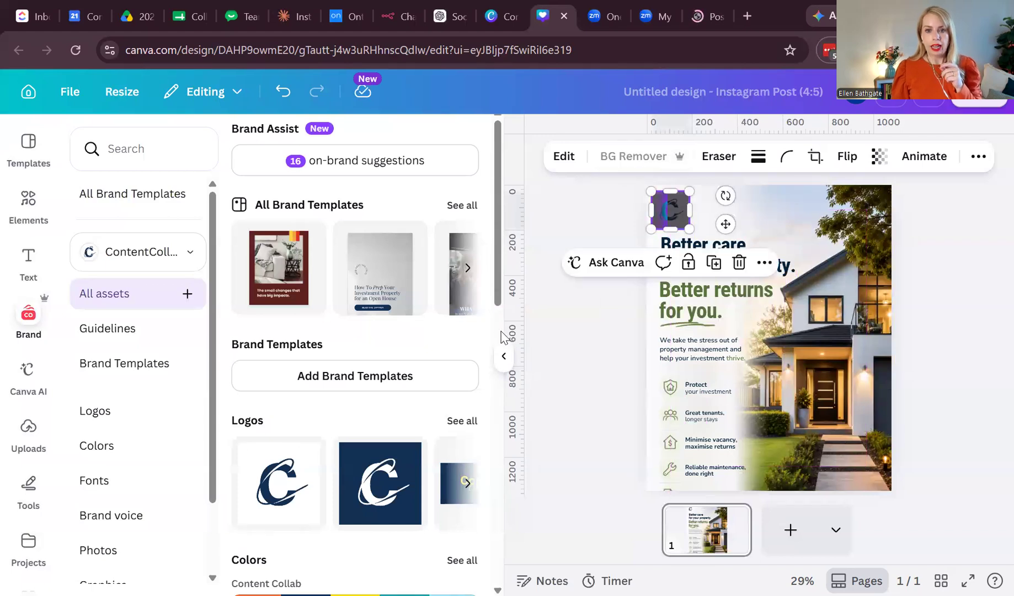
pyautogui.click(503, 362)
pyautogui.click(770, 374)
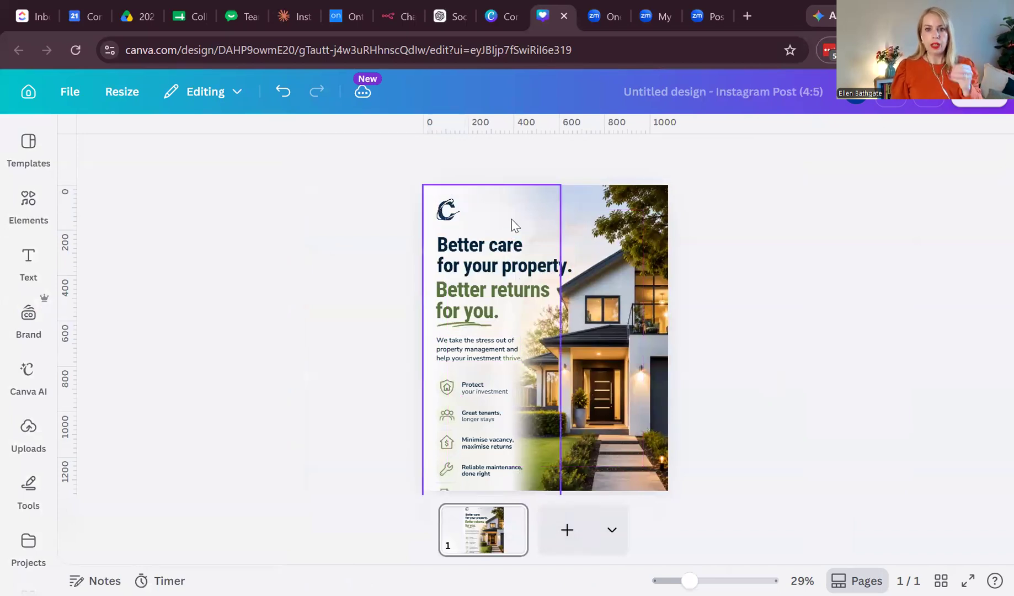
# - Change the font of the whole "Better care for your property." headline to Roboto from the brand kit
pyautogui.click(506, 258)
pyautogui.tripleClick(508, 259)
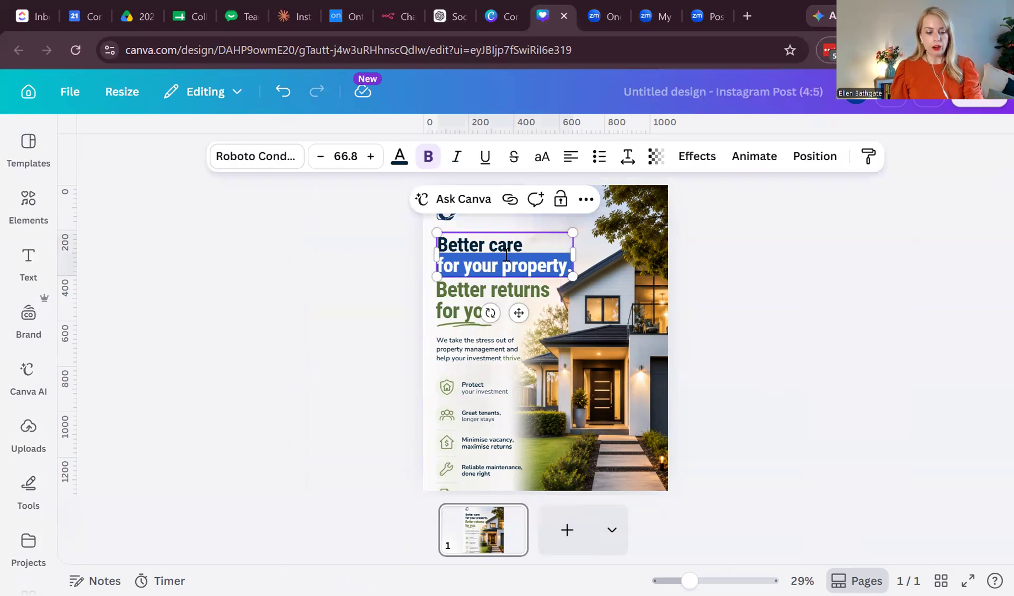
pyautogui.hotkey('ctrl', 'a')
pyautogui.click(259, 156)
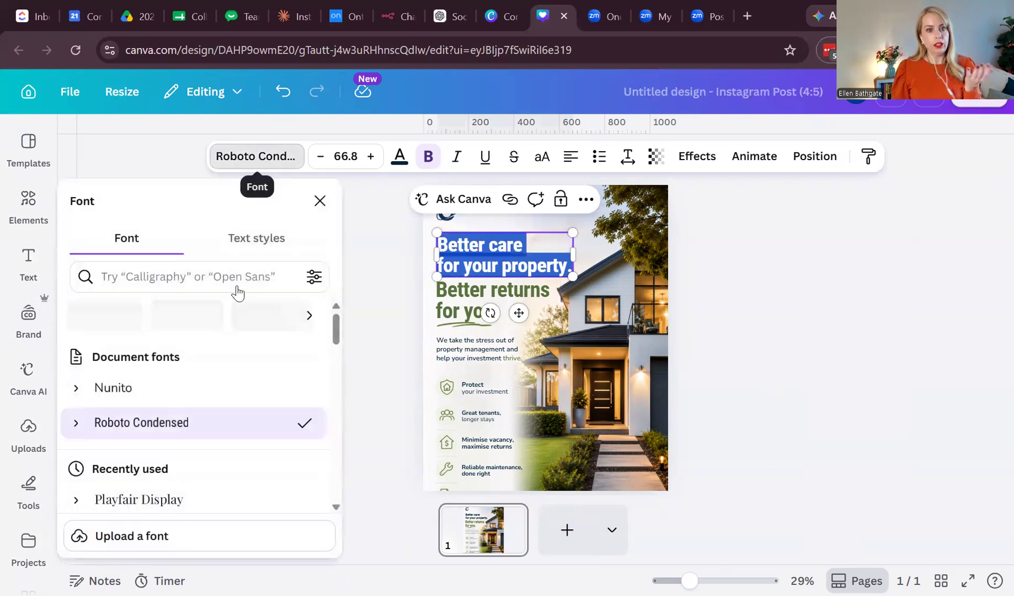
pyautogui.scroll(-3, 181, 446)
pyautogui.scroll(-10, 132, 403)
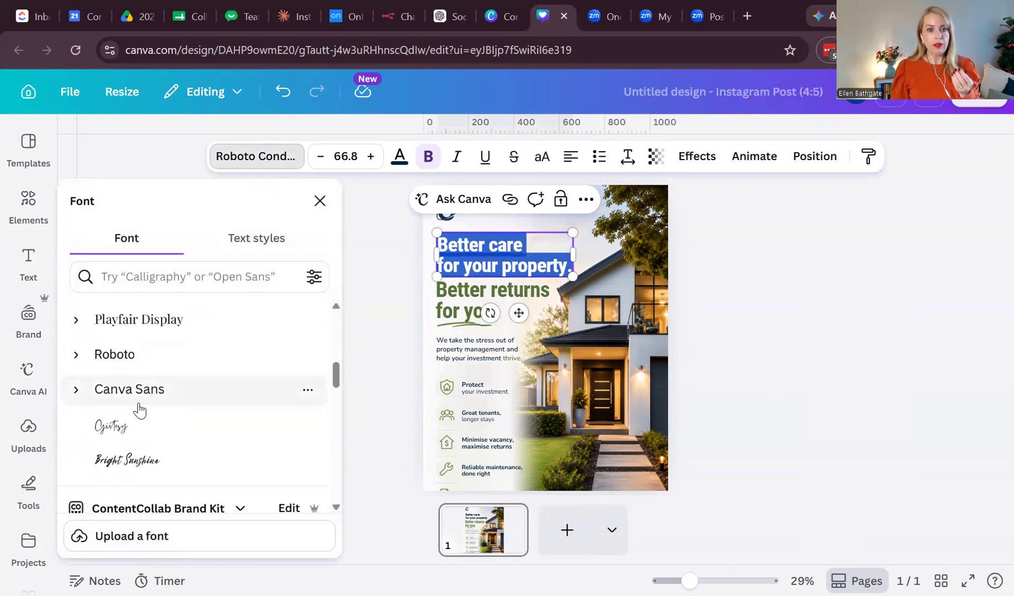
pyautogui.click(130, 391)
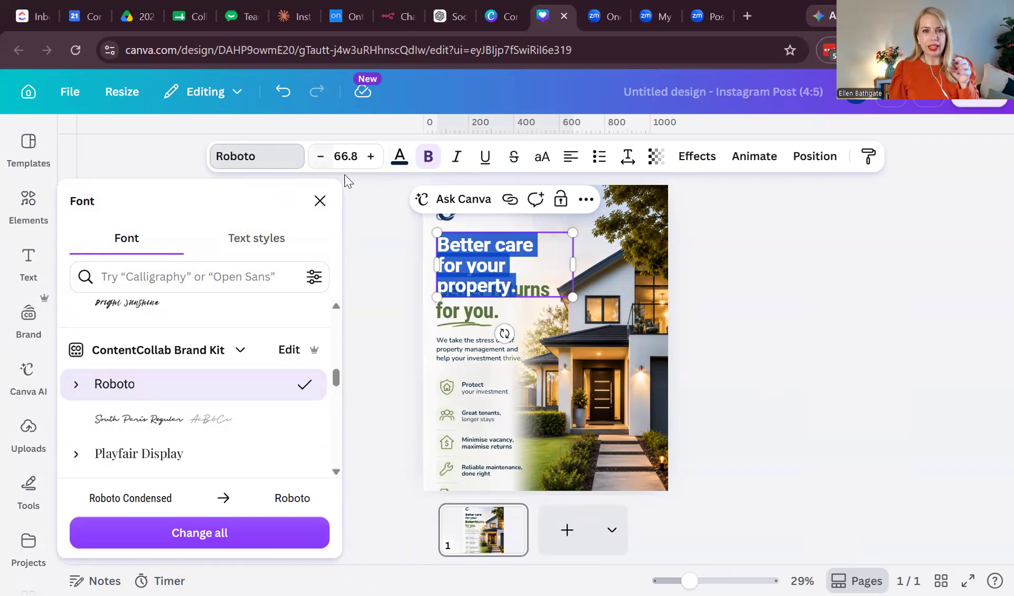
# - Set the headline's font size to 58.8 and replace Roboto Condensed with Roboto throughout the design
pyautogui.click(320, 157)
pyautogui.click(320, 157)
pyautogui.click(320, 157)
pyautogui.click(320, 156)
pyautogui.click(371, 156)
pyautogui.click(371, 156)
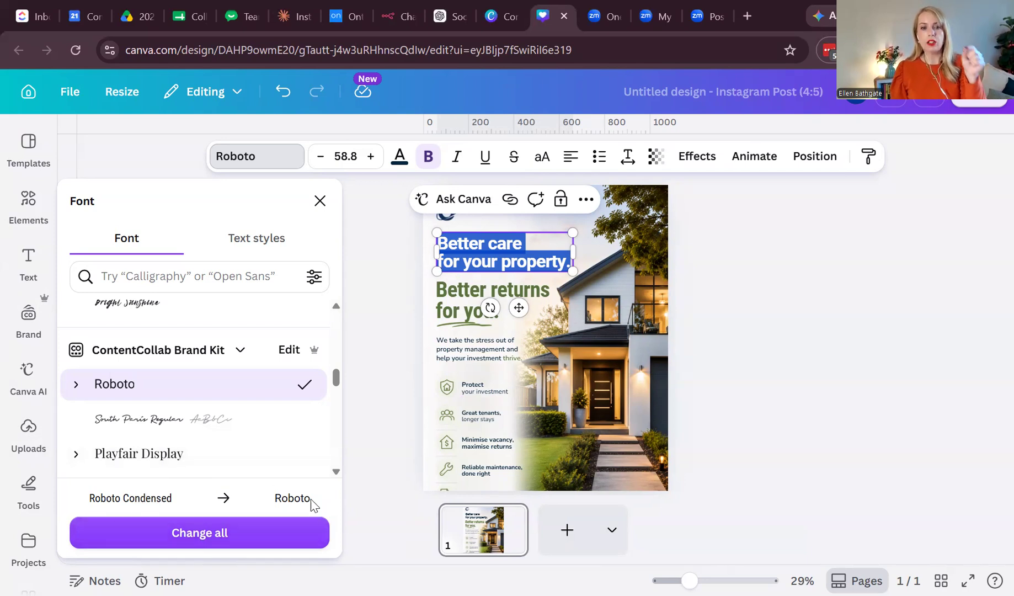
pyautogui.click(219, 534)
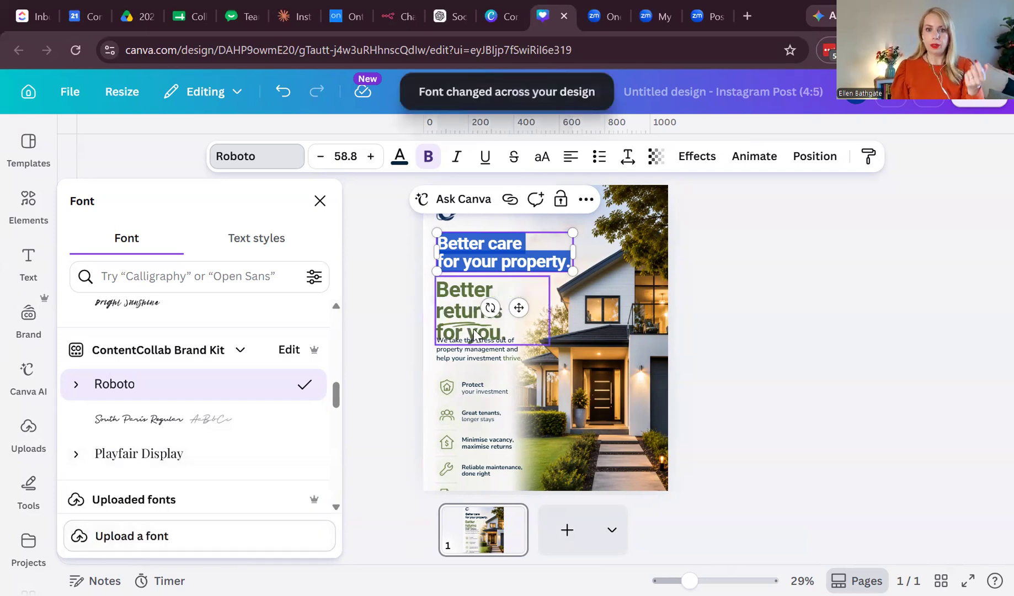
# - Set the font size of the green "Better returns for you." text to 61 so it fits on two lines
pyautogui.click(464, 313)
pyautogui.click(463, 313)
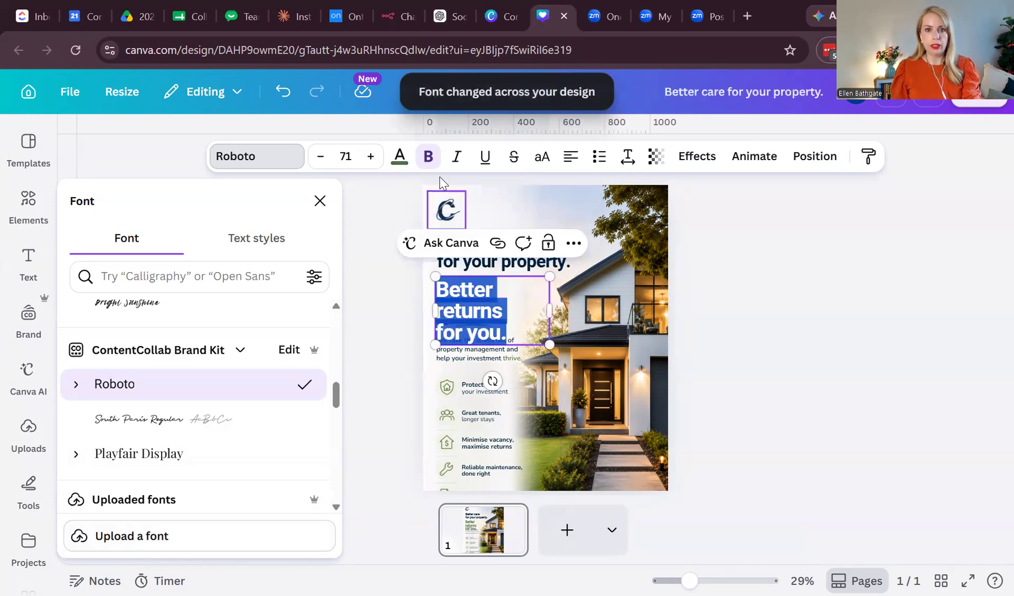
pyautogui.click(320, 158)
pyautogui.click(320, 159)
pyautogui.click(320, 158)
pyautogui.click(320, 158)
pyautogui.click(320, 159)
pyautogui.click(320, 158)
pyautogui.click(320, 158)
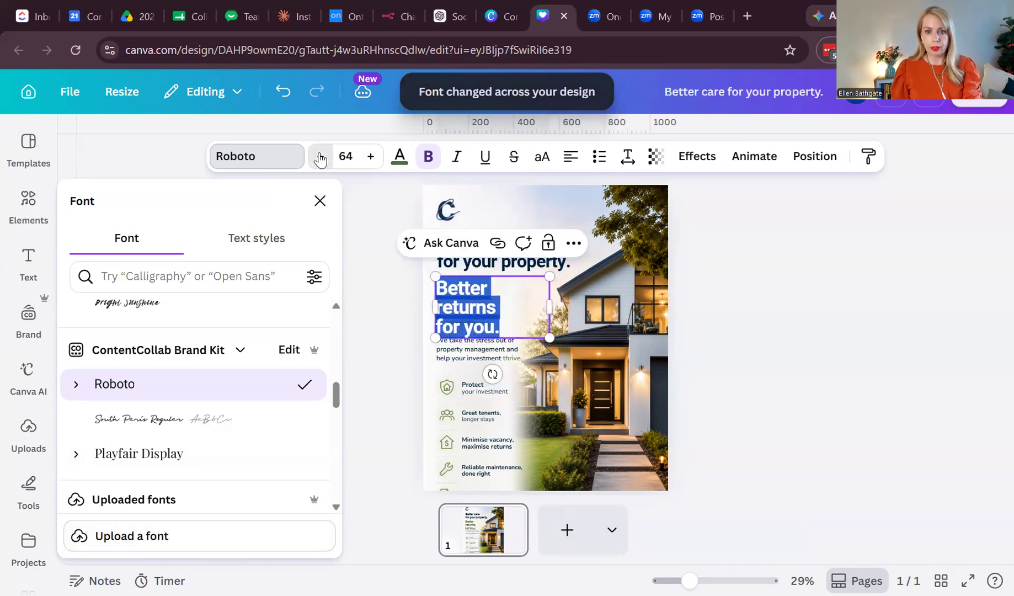
pyautogui.click(320, 159)
pyautogui.click(320, 158)
pyautogui.click(320, 158)
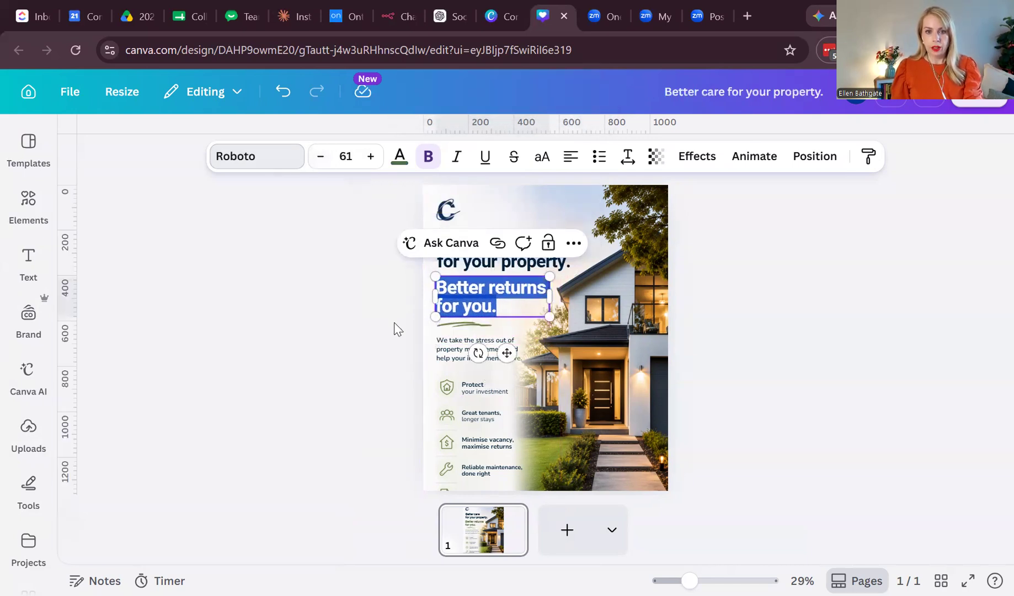
pyautogui.click(768, 370)
pyautogui.click(448, 387)
pyautogui.click(484, 389)
pyautogui.click(490, 418)
pyautogui.click(445, 415)
pyautogui.click(447, 442)
pyautogui.click(487, 443)
pyautogui.click(491, 469)
pyautogui.click(446, 468)
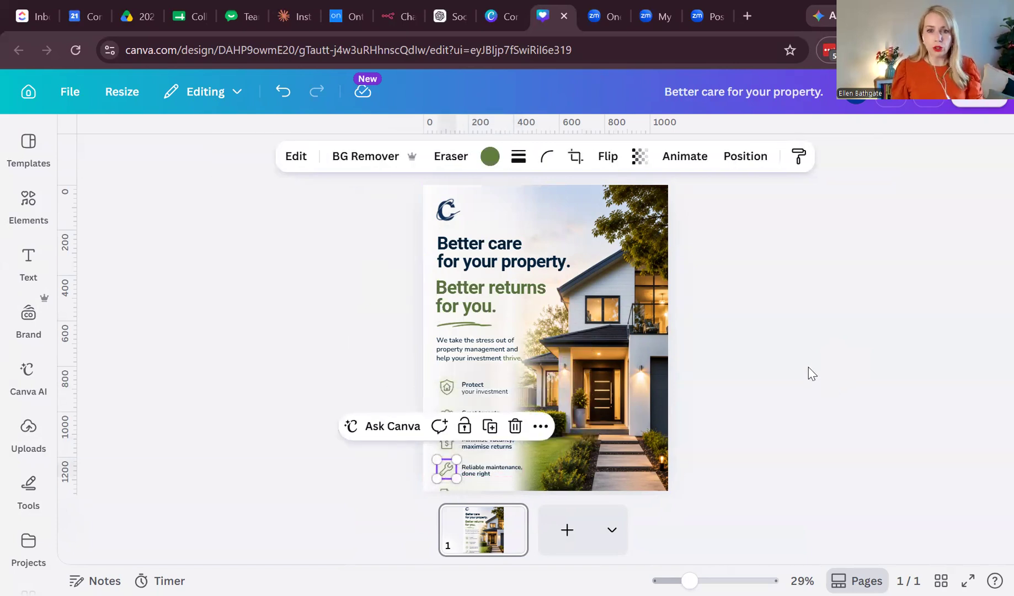
pyautogui.click(801, 354)
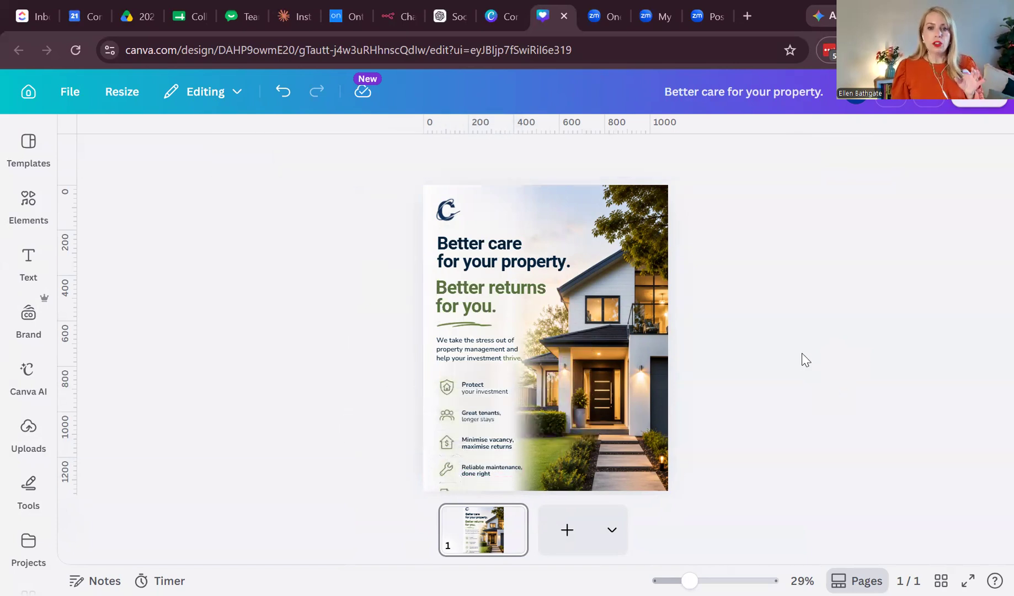
# - Try to select all the benefit icons and their text blocks together, from "Protect your investment" down to the cut-off last row
pyautogui.click(452, 389)
pyautogui.keyDown('shift'); pyautogui.click(486, 390); pyautogui.keyUp('shift')
pyautogui.keyDown('shift'); pyautogui.click(479, 415); pyautogui.keyUp('shift')
pyautogui.keyDown('shift'); pyautogui.click(451, 415); pyautogui.keyUp('shift')
pyautogui.keyDown('shift'); pyautogui.click(446, 442); pyautogui.keyUp('shift')
pyautogui.keyDown('shift'); pyautogui.click(487, 443); pyautogui.keyUp('shift')
pyautogui.keyDown('shift'); pyautogui.click(491, 470); pyautogui.keyUp('shift')
pyautogui.keyDown('shift'); pyautogui.click(447, 468); pyautogui.keyUp('shift')
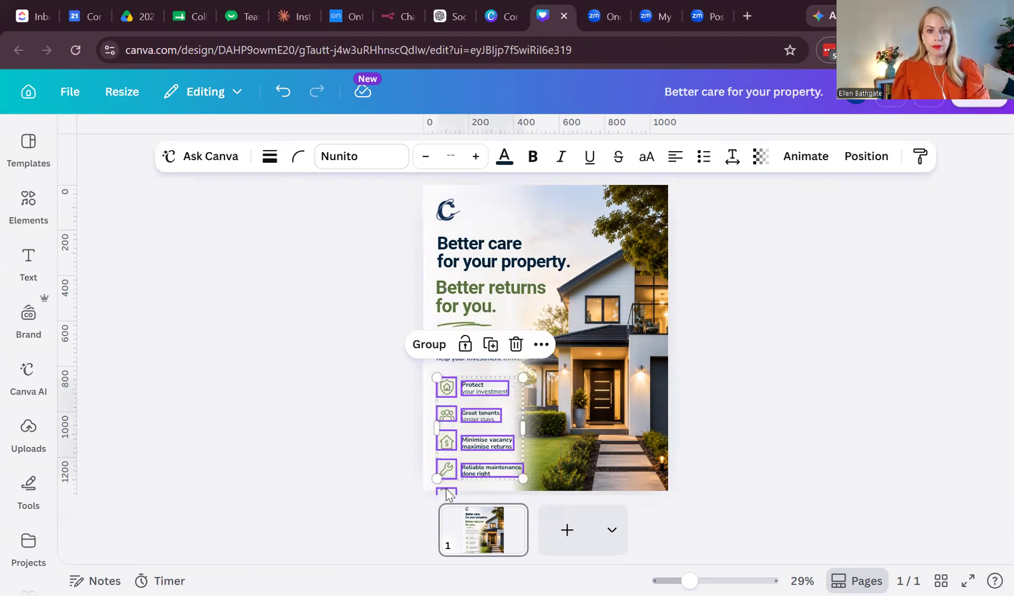
pyautogui.click(491, 494)
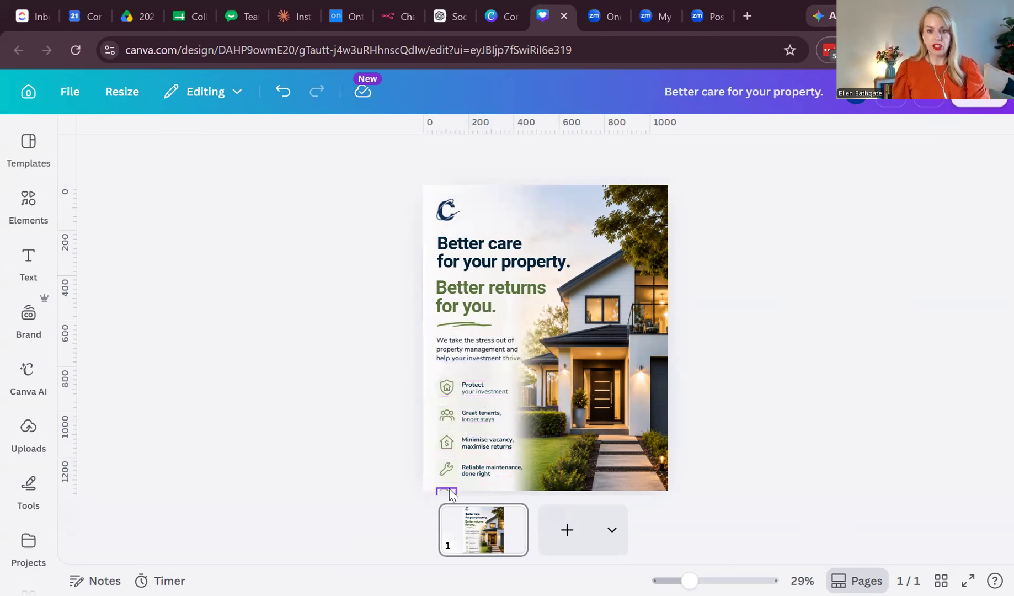
# - Delete the cut-off element at the page's lower edge and all four benefit icons with their text blocks
pyautogui.click(450, 490)
pyautogui.press('Delete')
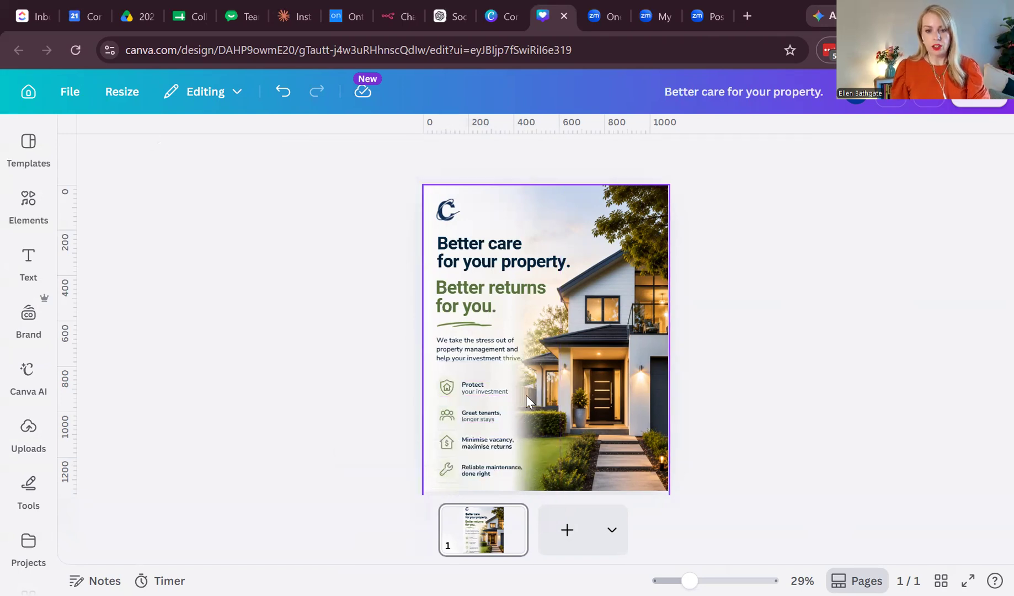
pyautogui.click(447, 470)
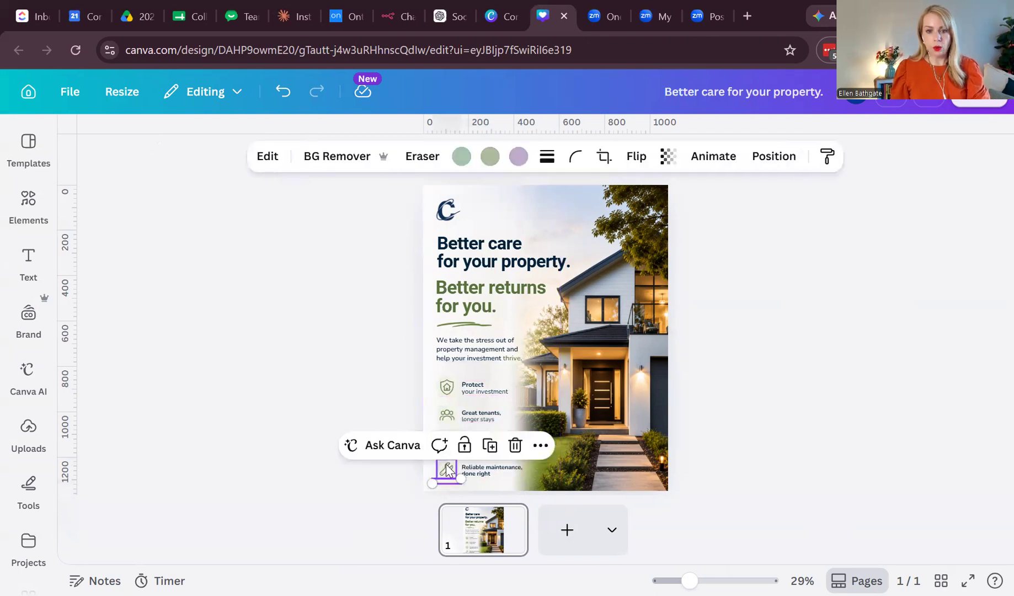
pyautogui.keyDown('shift'); pyautogui.click(485, 470); pyautogui.keyUp('shift')
pyautogui.keyDown('shift'); pyautogui.click(477, 449); pyautogui.keyUp('shift')
pyautogui.keyDown('shift'); pyautogui.click(447, 443); pyautogui.keyUp('shift')
pyautogui.keyDown('shift'); pyautogui.click(446, 415); pyautogui.keyUp('shift')
pyautogui.keyDown('shift'); pyautogui.click(480, 415); pyautogui.keyUp('shift')
pyautogui.keyDown('shift'); pyautogui.click(476, 390); pyautogui.keyUp('shift')
pyautogui.keyDown('shift'); pyautogui.click(457, 392); pyautogui.keyUp('shift')
pyautogui.press('Delete')
# - Delete the leftover background patches where the benefit icons stood
pyautogui.click(451, 397)
pyautogui.press('Delete')
pyautogui.click(449, 422)
pyautogui.press('Delete')
pyautogui.click(451, 447)
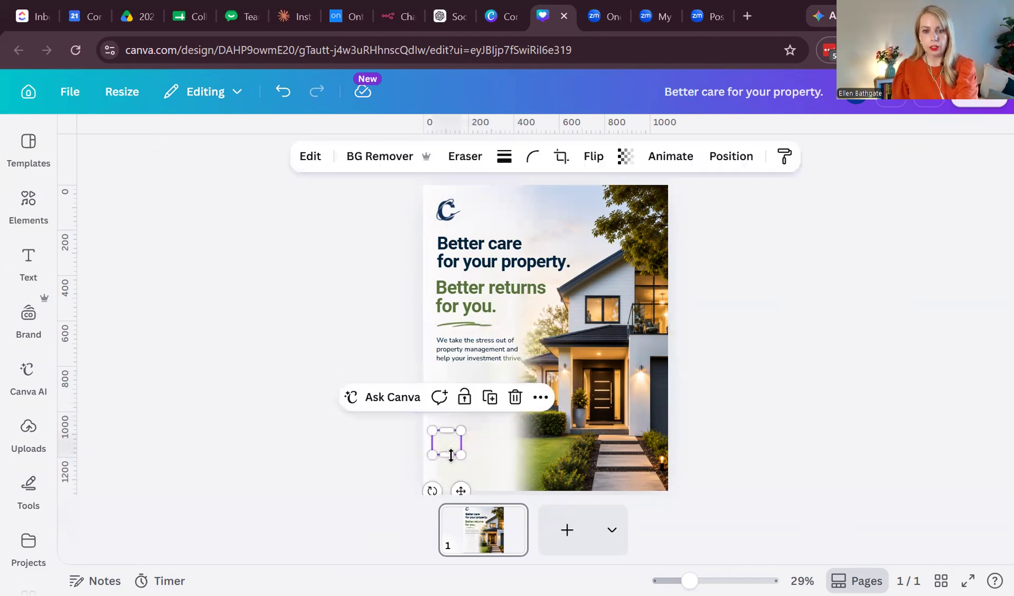
pyautogui.press('Delete')
pyautogui.click(448, 489)
pyautogui.press('Delete')
pyautogui.click(448, 431)
pyautogui.press('Delete')
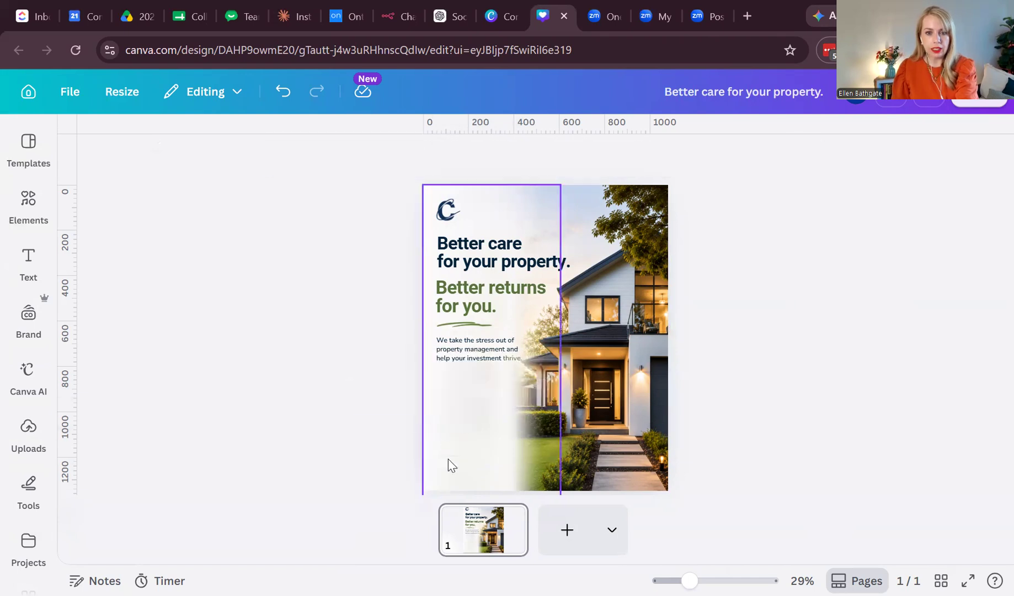
# - Delete the white fading panel behind the text so the house photo fills the page
pyautogui.click(472, 433)
pyautogui.moveTo(504, 429)
pyautogui.mouseDown()
pyautogui.moveTo(566, 421)
pyautogui.moveTo(486, 414)
pyautogui.moveTo(518, 421)
pyautogui.moveTo(484, 423)
pyautogui.moveTo(507, 422)
pyautogui.moveTo(492, 418)
pyautogui.mouseUp()
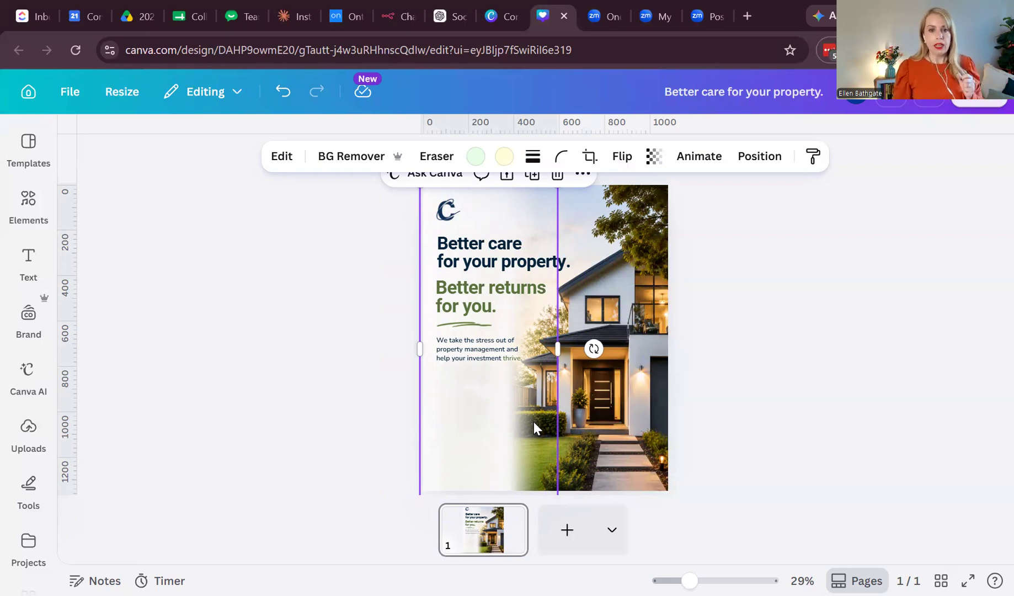
pyautogui.press('Delete')
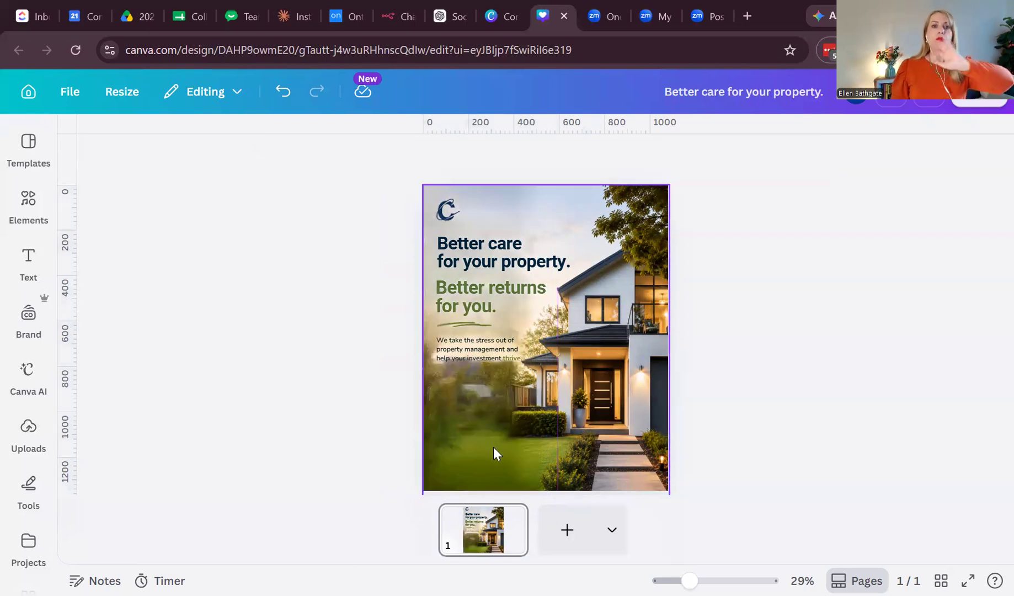
pyautogui.click(461, 439)
pyautogui.click(468, 453)
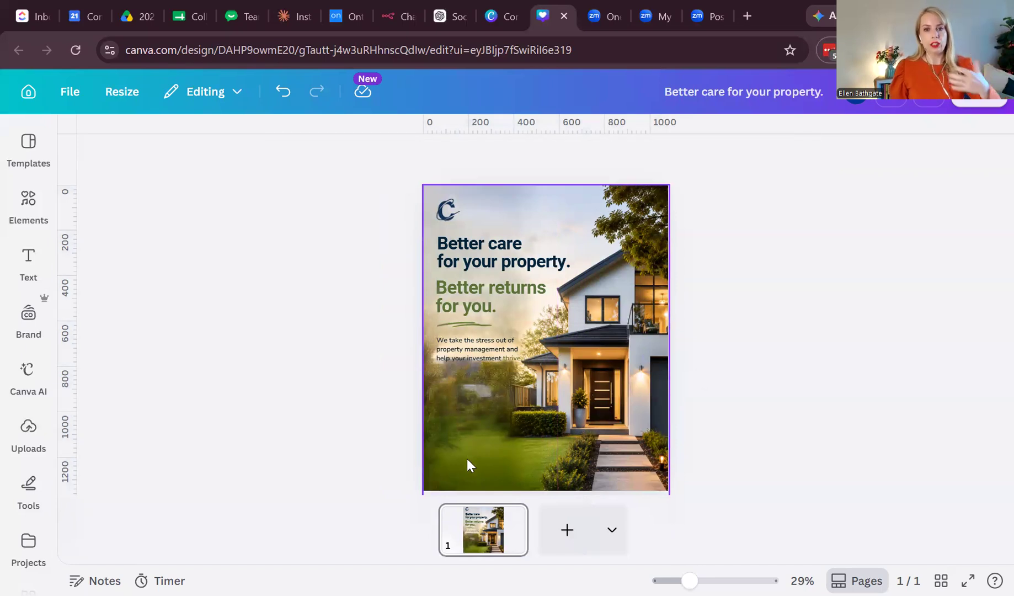
# - Search the elements for "square", add the plain square shape and fill it with the brand kit's navy gradient
pyautogui.click(33, 208)
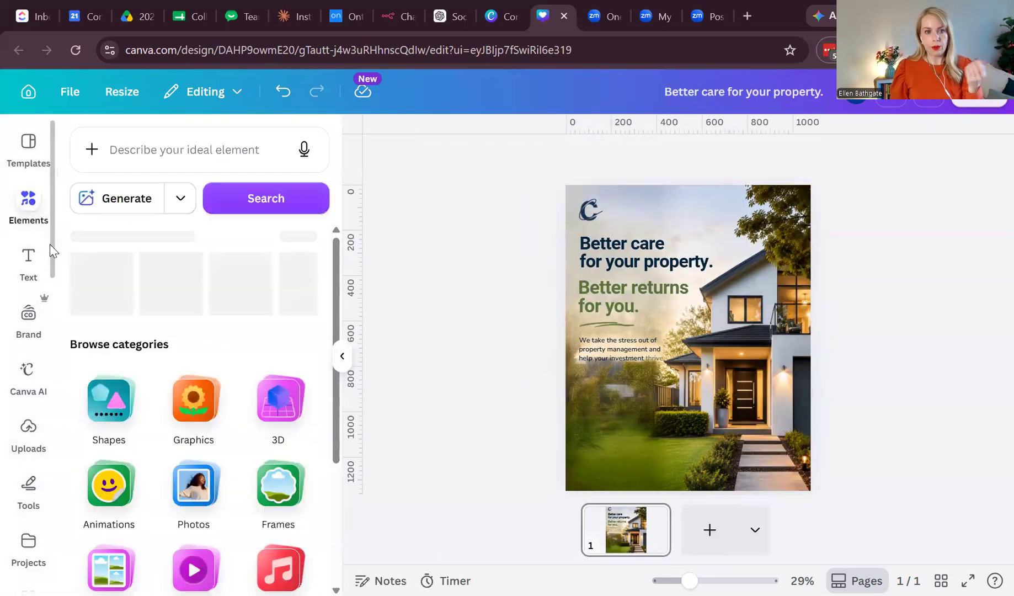
pyautogui.click(151, 151)
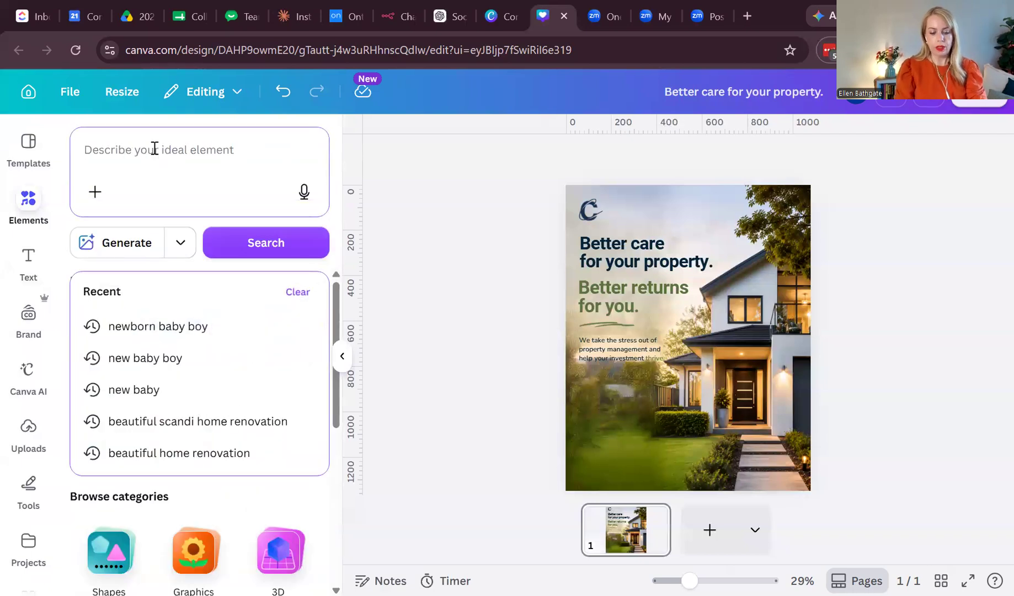
pyautogui.write('square')
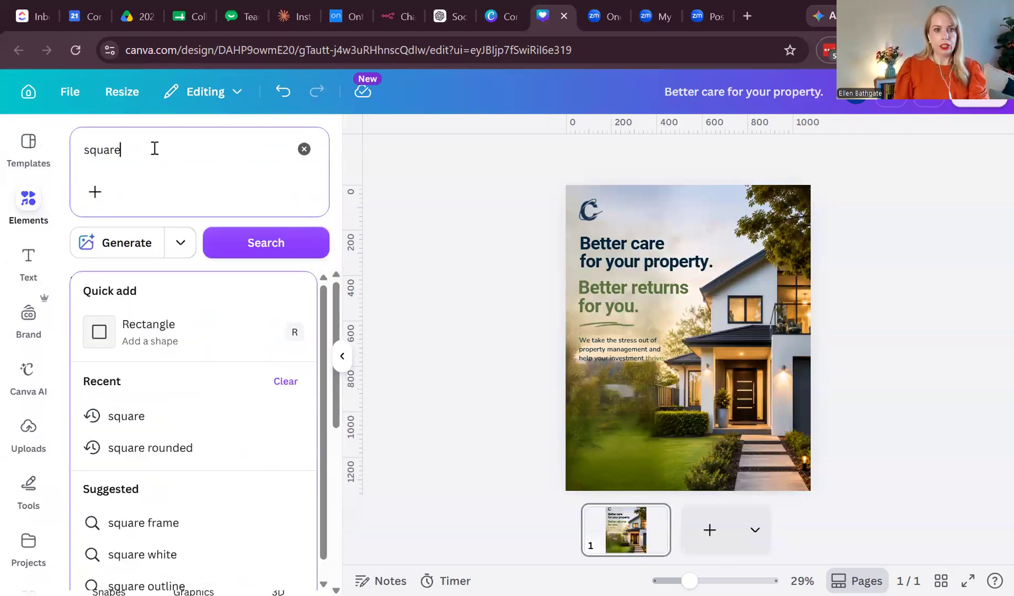
pyautogui.press('Return')
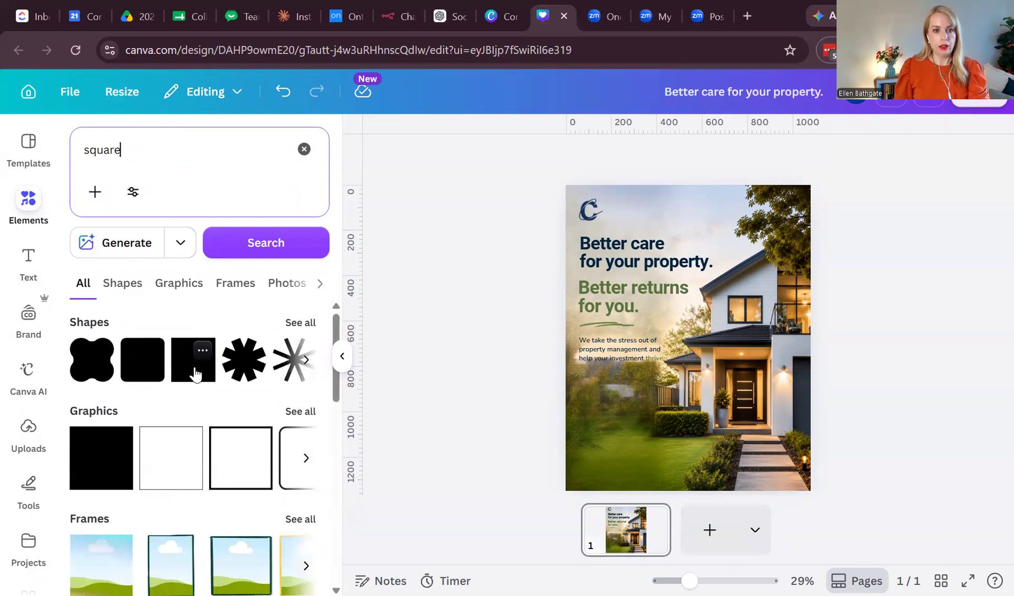
pyautogui.click(194, 370)
pyautogui.click(607, 156)
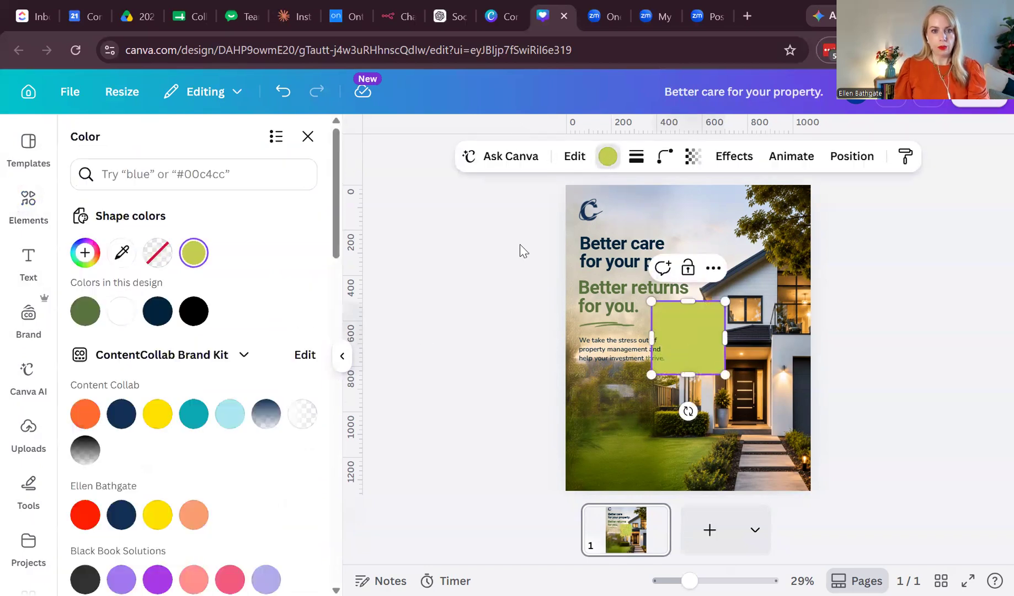
pyautogui.click(270, 421)
# - Rotate the gradient square to -90°, move the logo to the page's lower-right corner and stretch the square over the text side, about 1372 by 687 px
pyautogui.moveTo(688, 411); pyautogui.dragTo(757, 338)
pyautogui.click(748, 343)
pyautogui.click(711, 337)
pyautogui.moveTo(682, 351); pyautogui.dragTo(596, 275)
pyautogui.moveTo(589, 213); pyautogui.dragTo(790, 469)
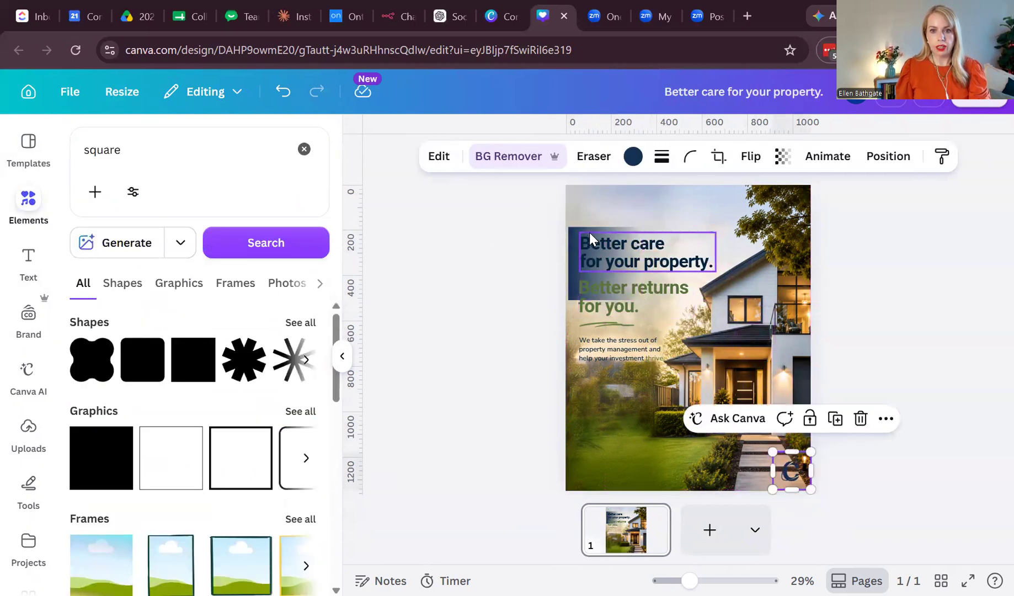
pyautogui.moveTo(572, 244); pyautogui.dragTo(568, 195)
pyautogui.moveTo(603, 258); pyautogui.dragTo(614, 493)
pyautogui.moveTo(640, 341); pyautogui.dragTo(722, 341)
# - Reorder the layers so the navy gradient sits directly above the house photo and beneath the underline, logo and text
pyautogui.click(852, 157)
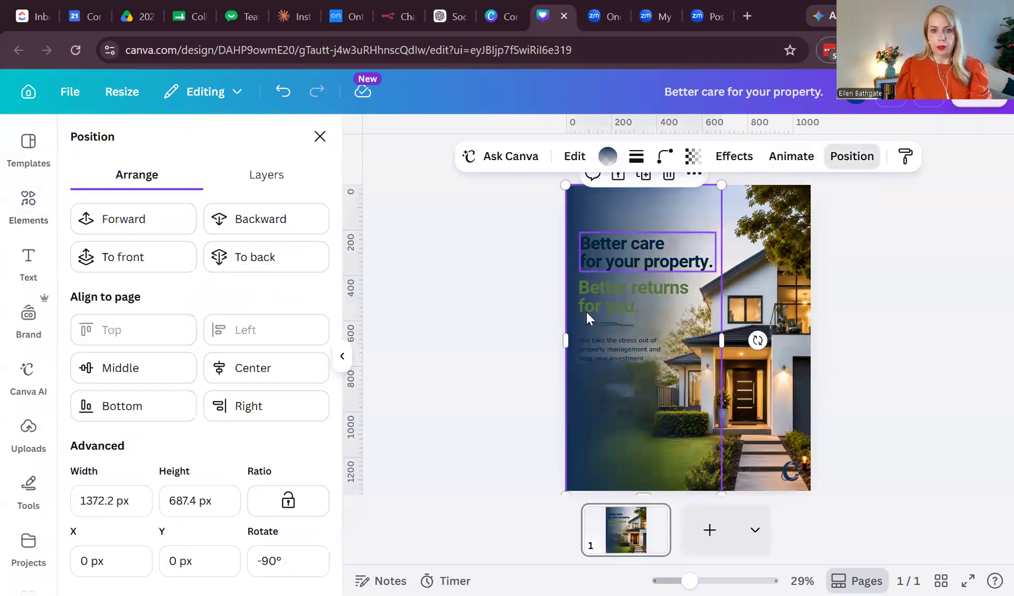
pyautogui.click(265, 180)
pyautogui.moveTo(179, 469)
pyautogui.mouseDown()
pyautogui.moveTo(190, 583)
pyautogui.moveTo(176, 536)
pyautogui.moveTo(182, 461)
pyautogui.mouseUp()
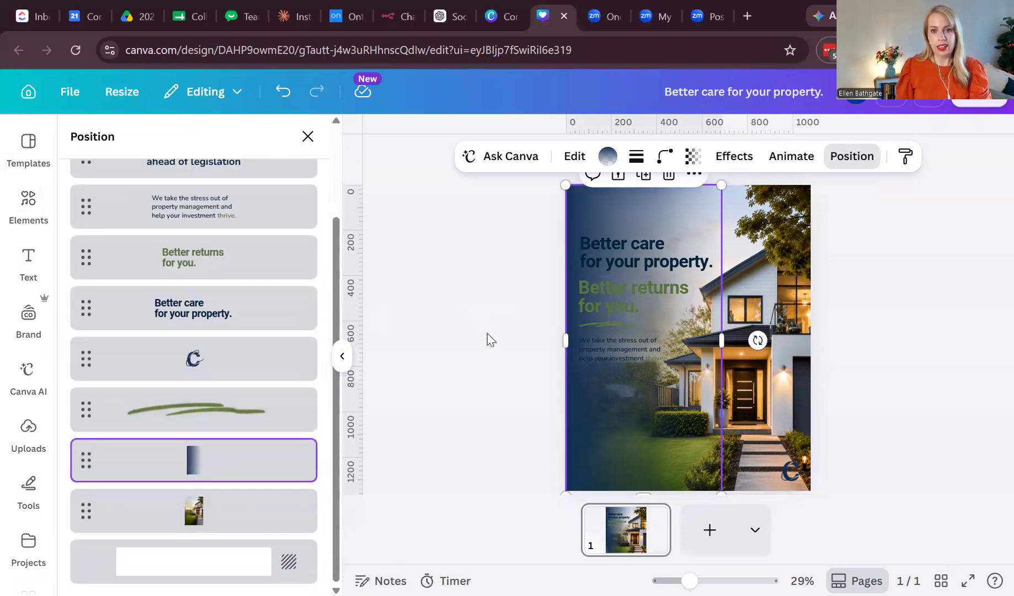
# - Colour the "Better care for your property." headline white and "Better returns for you." the brand kit's light blue
pyautogui.tripleClick(665, 243)
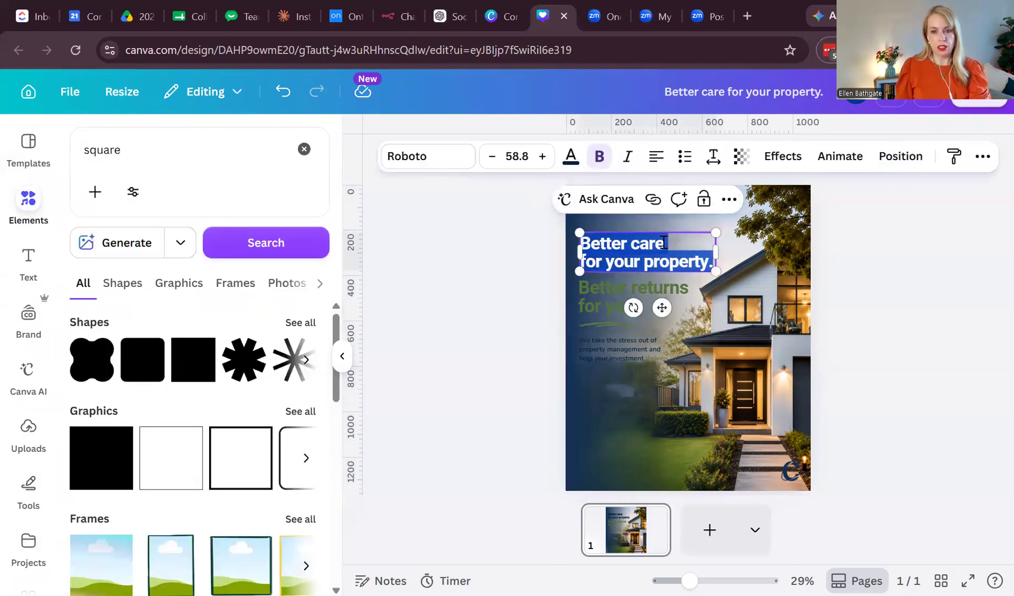
pyautogui.click(571, 156)
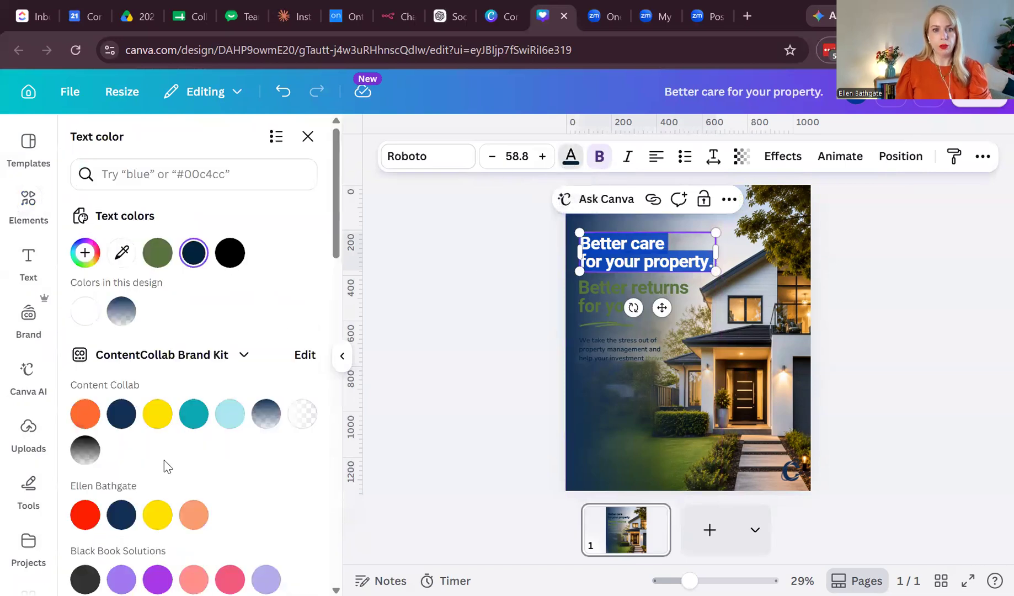
pyautogui.click(84, 310)
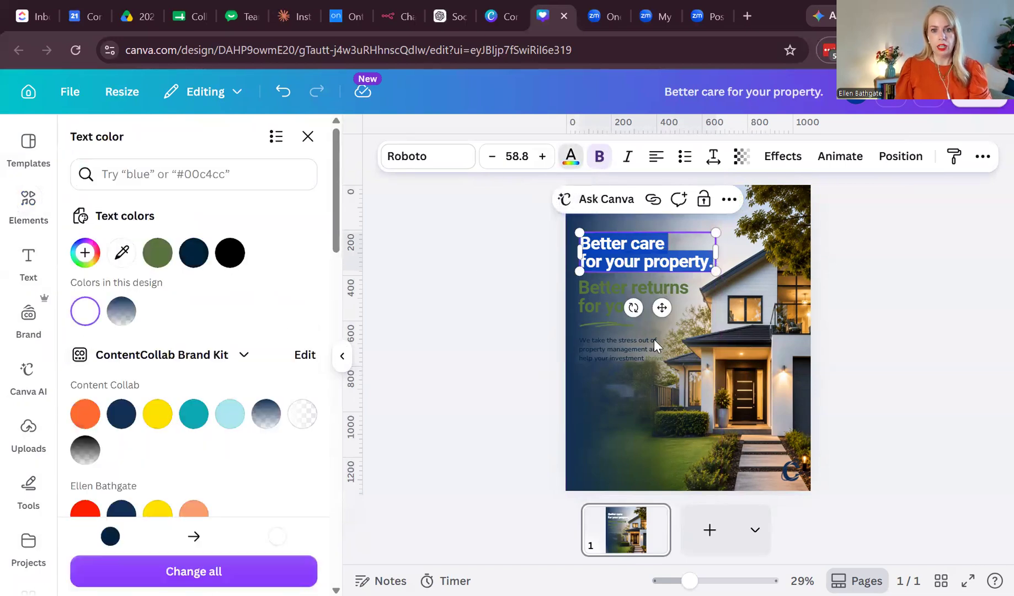
pyautogui.tripleClick(592, 301)
pyautogui.click(229, 414)
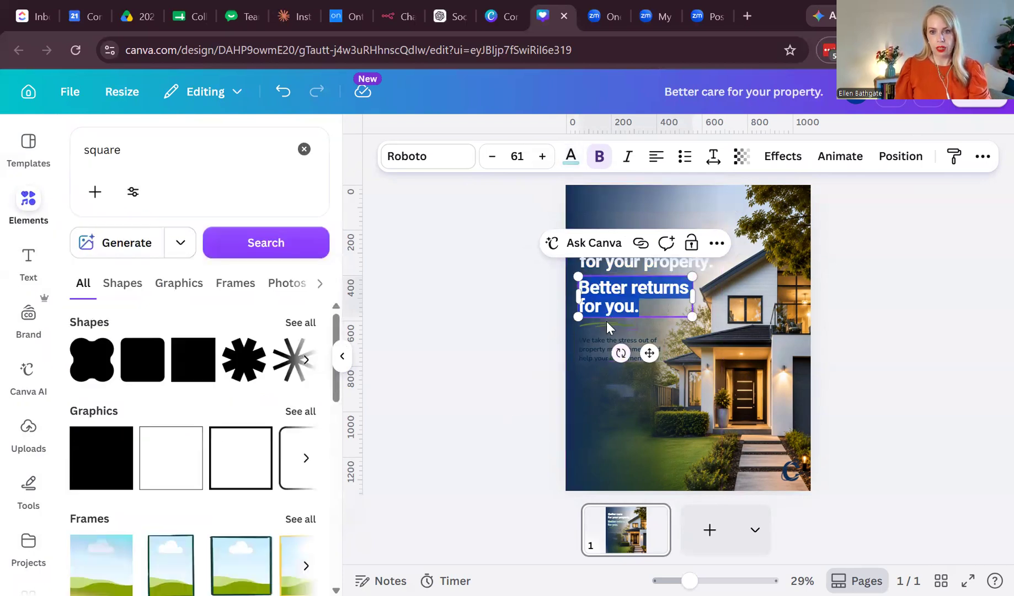
# - Colour the hand-drawn underline light blue and the whole "We take the stress out of property management" paragraph white
pyautogui.click(602, 324)
pyautogui.click(634, 156)
pyautogui.click(230, 355)
pyautogui.click(646, 357)
pyautogui.doubleClick(646, 358)
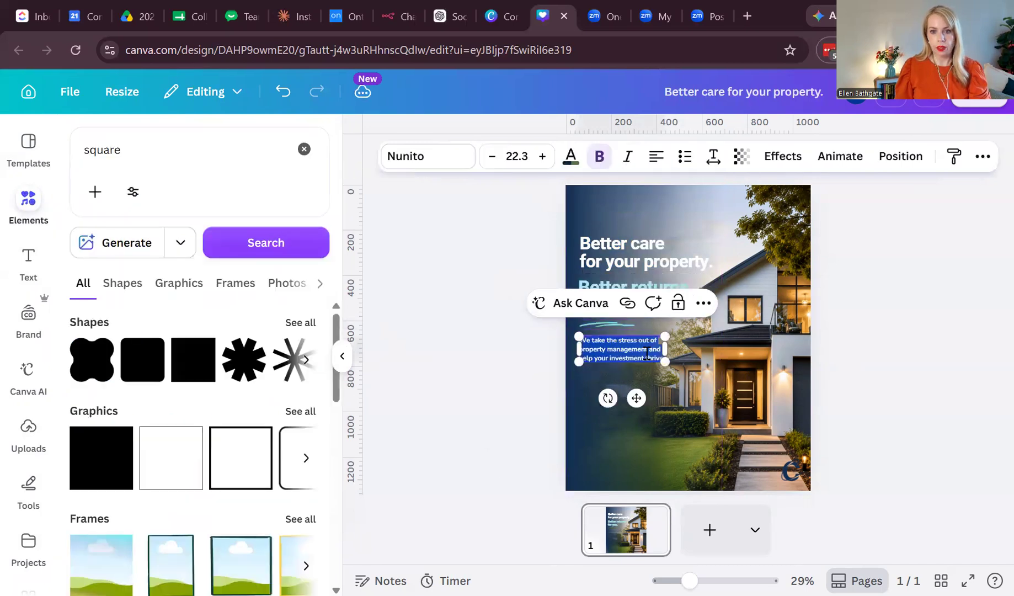
pyautogui.click(571, 156)
pyautogui.click(230, 253)
pyautogui.press('Escape')
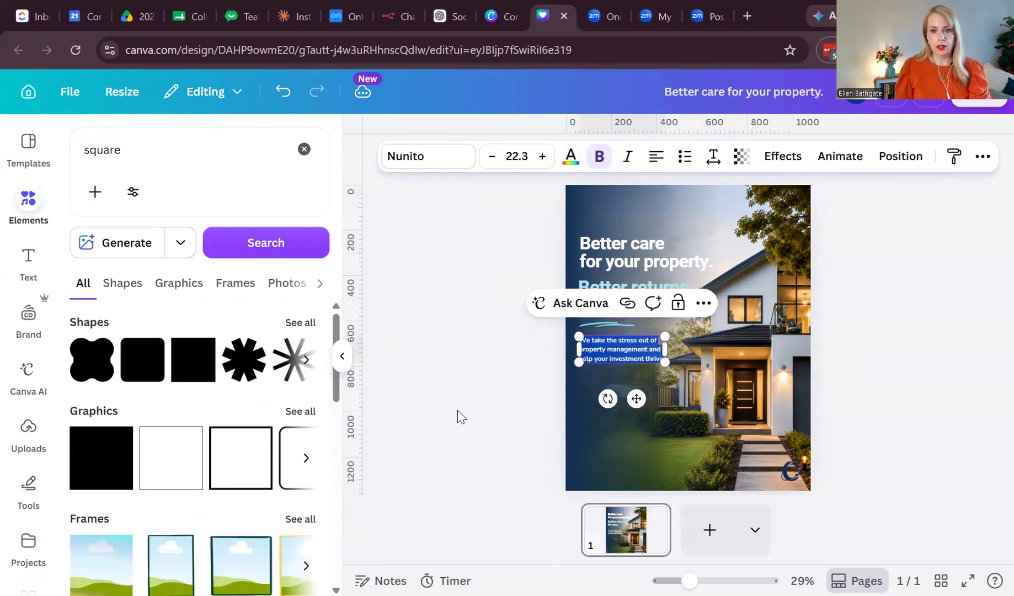
pyautogui.click(457, 411)
# - Replace the navy logo with the brand kit's white logo, remove its background and shrink it into the page's upper-left corner
pyautogui.click(793, 474)
pyautogui.press('Delete')
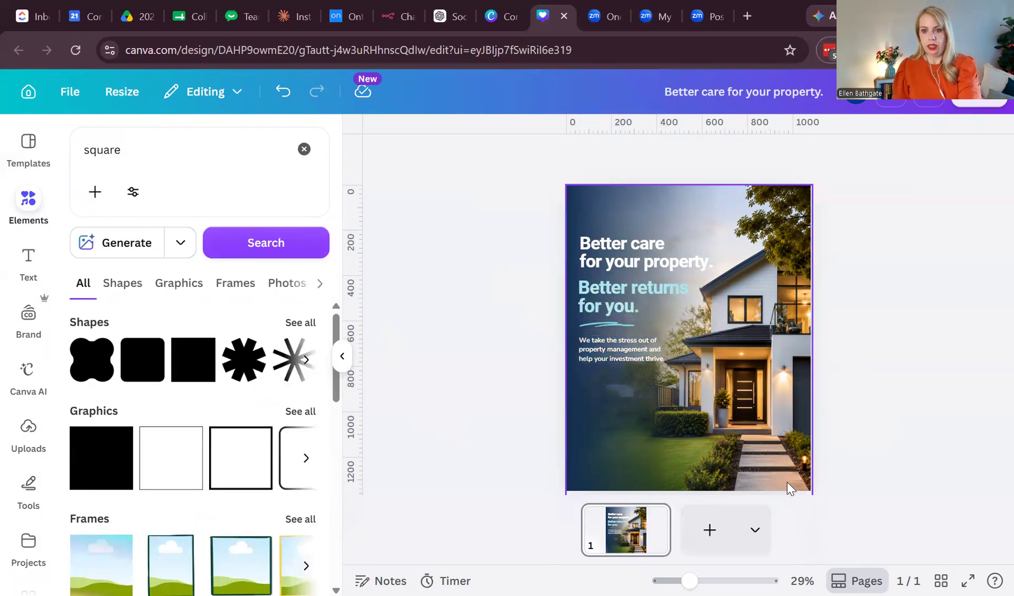
pyautogui.click(28, 317)
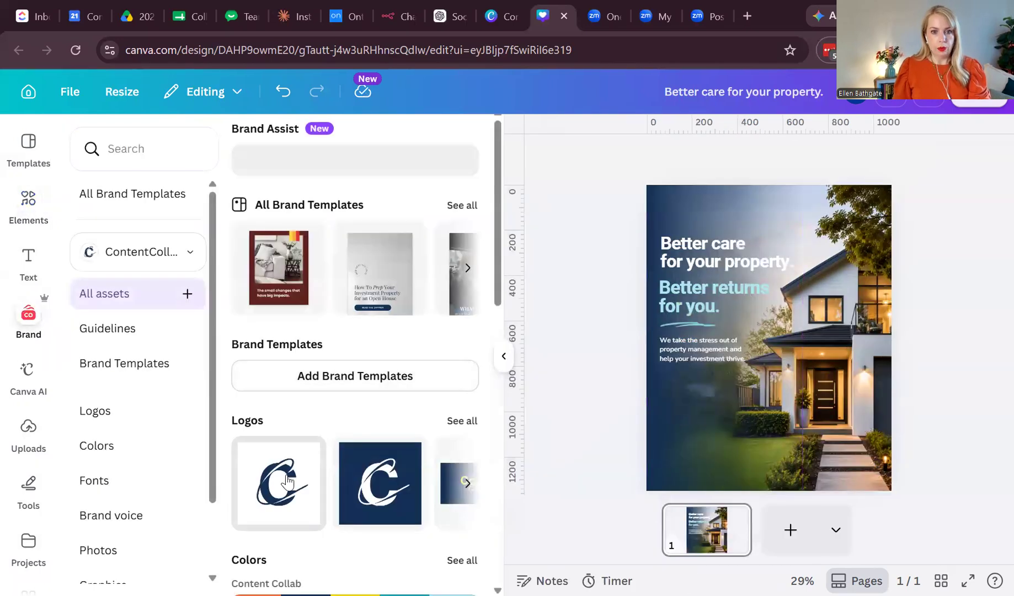
pyautogui.click(380, 483)
pyautogui.click(633, 160)
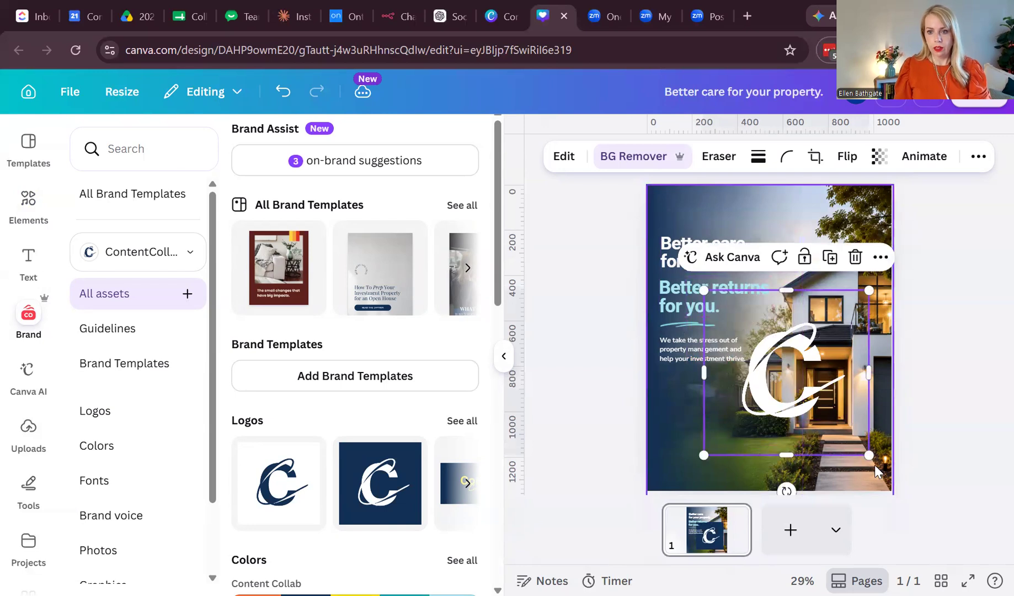
pyautogui.moveTo(868, 456); pyautogui.dragTo(664, 202)
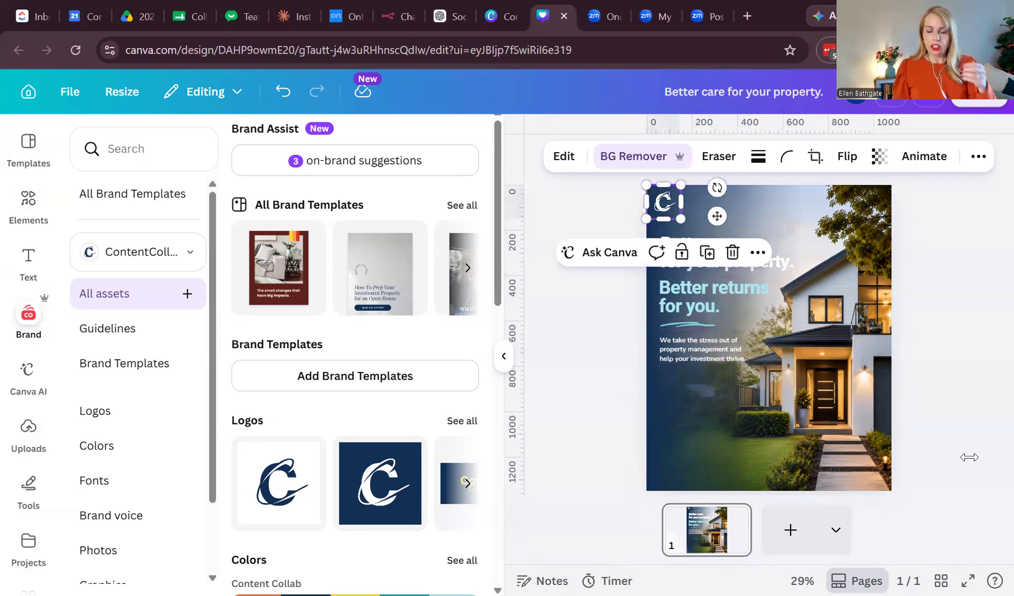
pyautogui.click(904, 397)
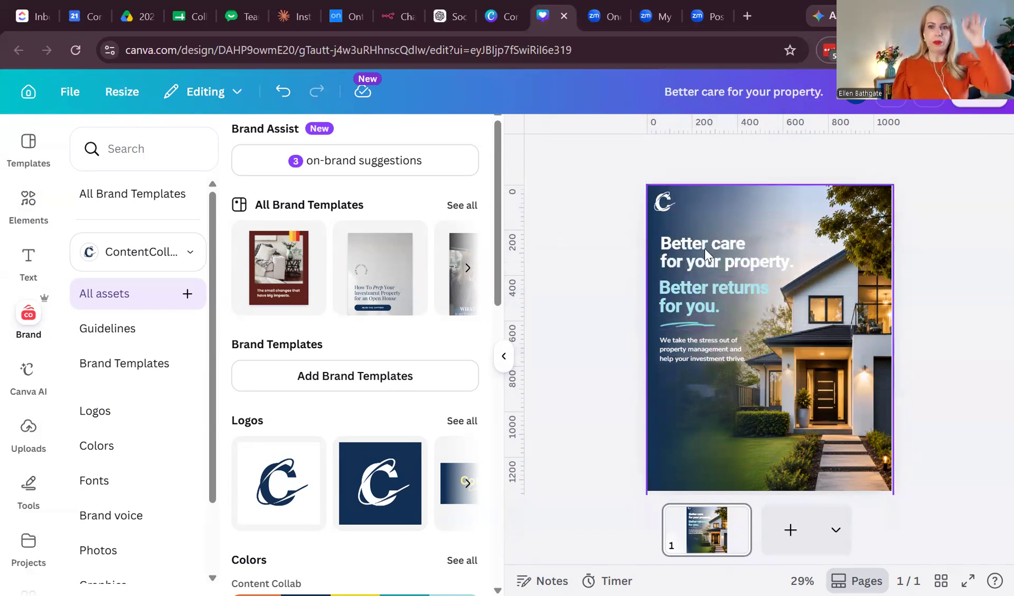
# - Select the headline, light blue text, underline and paragraph together and move them down to about the middle of the page
pyautogui.click(719, 245)
pyautogui.keyDown('shift'); pyautogui.click(694, 287); pyautogui.keyUp('shift')
pyautogui.keyDown('shift'); pyautogui.click(688, 338); pyautogui.keyUp('shift')
pyautogui.keyDown('shift'); pyautogui.click(688, 329); pyautogui.keyUp('shift')
pyautogui.moveTo(696, 285); pyautogui.dragTo(699, 320)
pyautogui.click(603, 362)
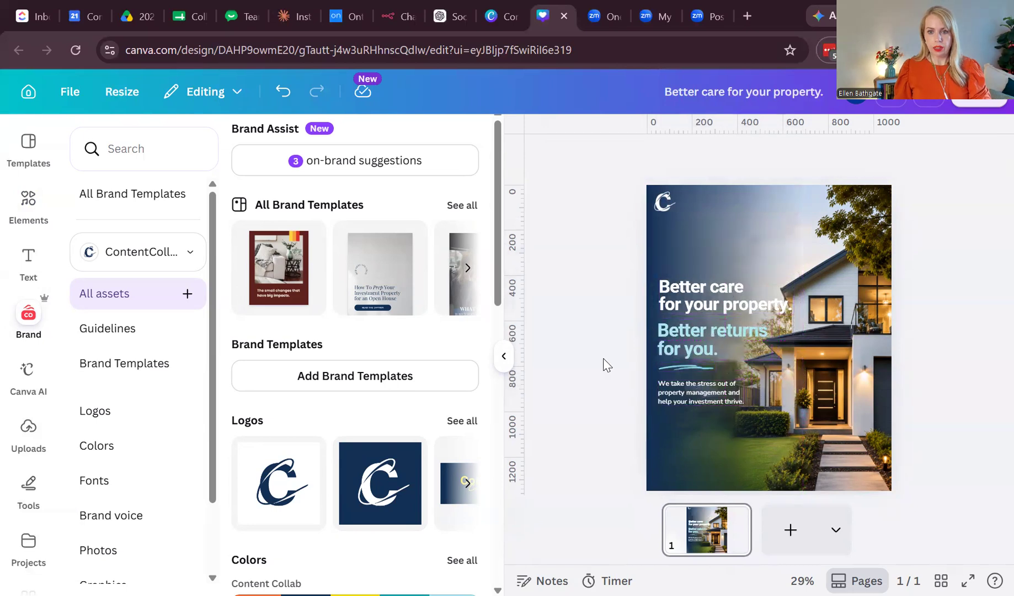
# - Fill the page with the brand kit's landscape photo of the couple, place it beneath the gradient and delete the house photo
pyautogui.click(872, 417)
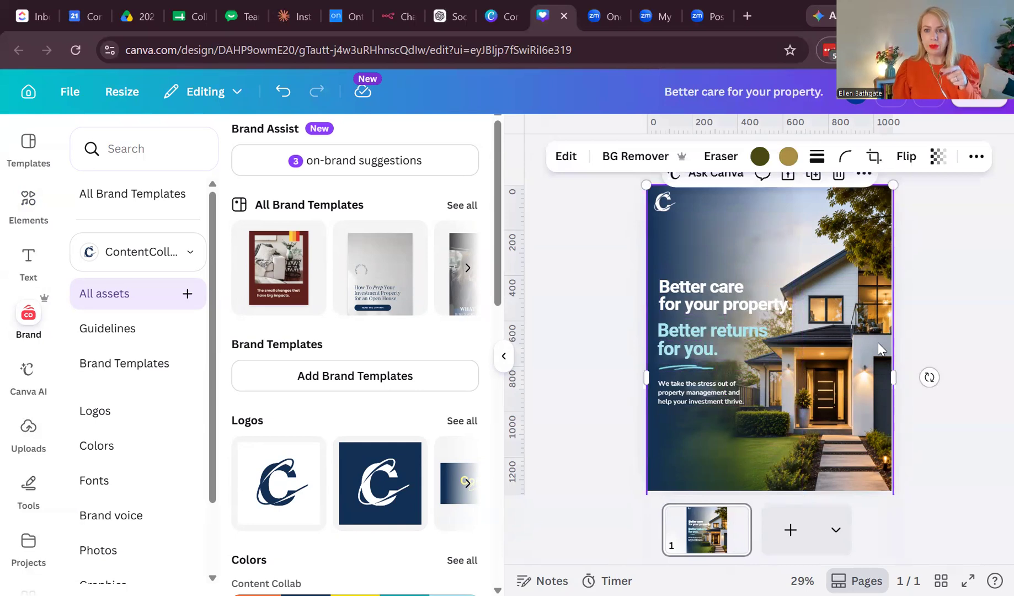
pyautogui.press('Escape')
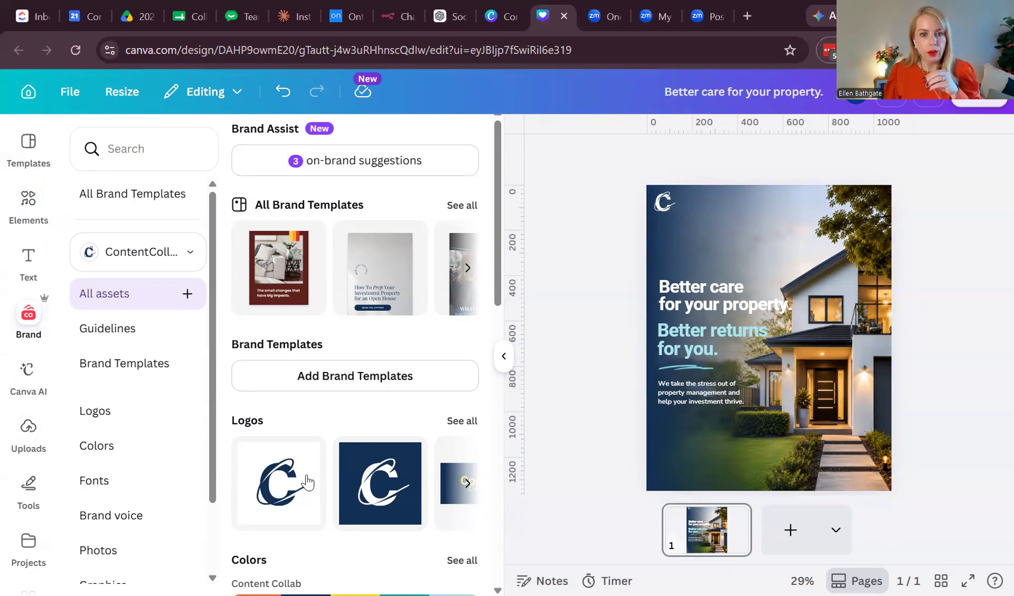
pyautogui.scroll(-10, 306, 480)
pyautogui.scroll(-3, 309, 482)
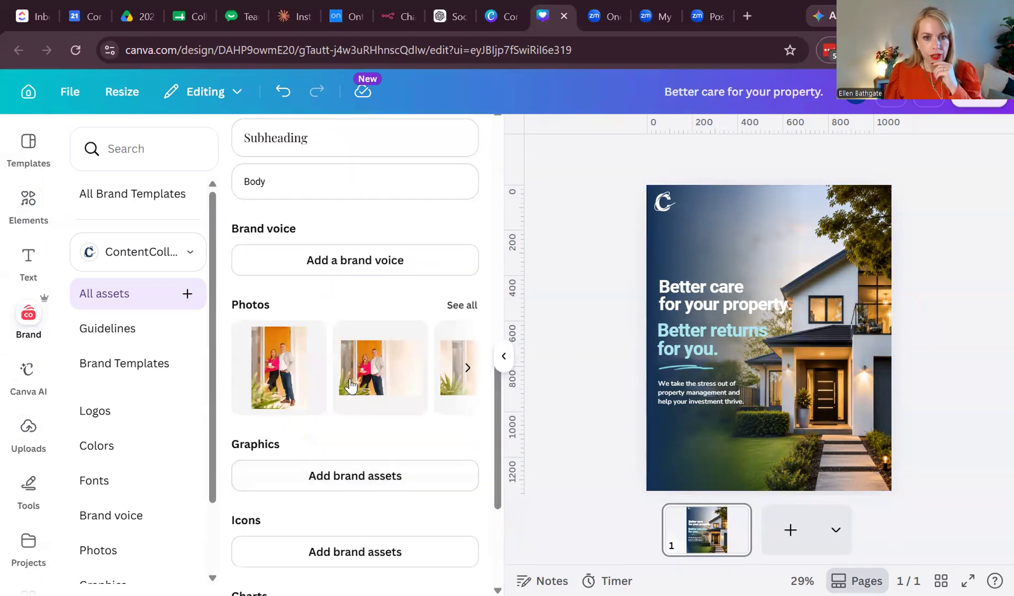
pyautogui.moveTo(351, 385); pyautogui.dragTo(794, 243)
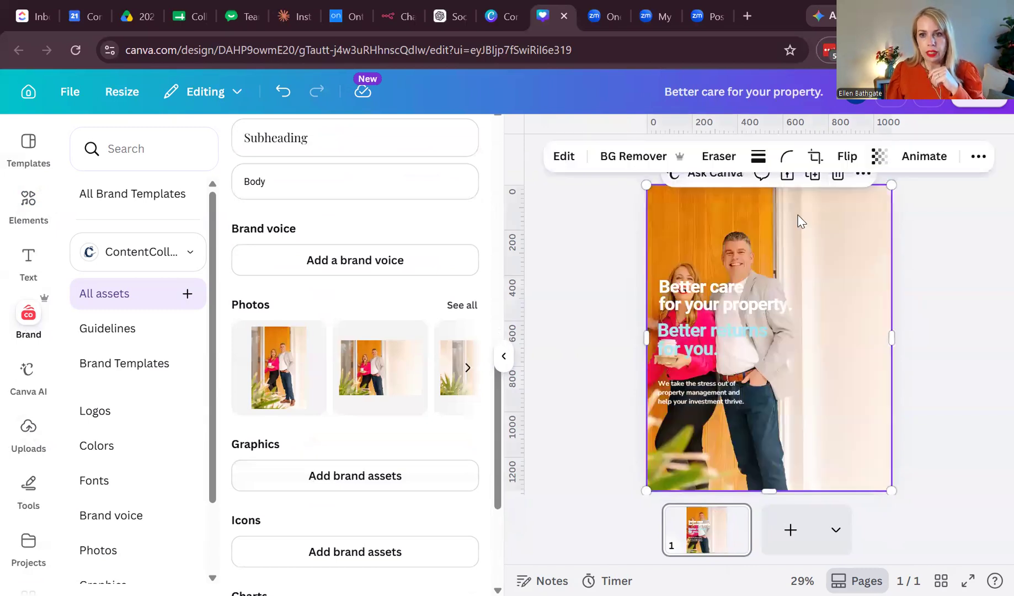
pyautogui.click(985, 160)
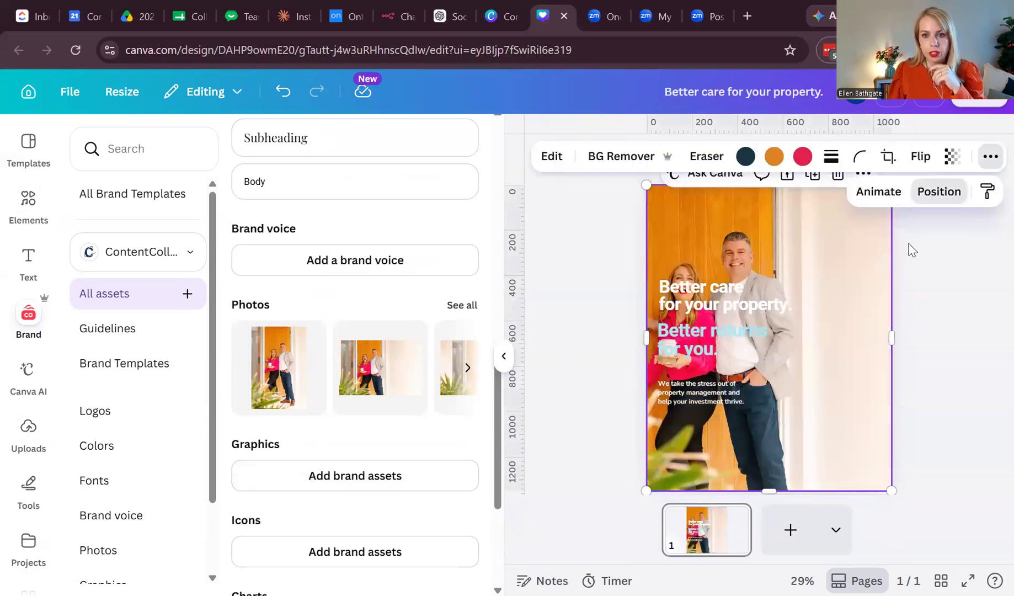
pyautogui.moveTo(213, 484); pyautogui.dragTo(221, 493)
pyautogui.click(226, 526)
pyautogui.press('Delete')
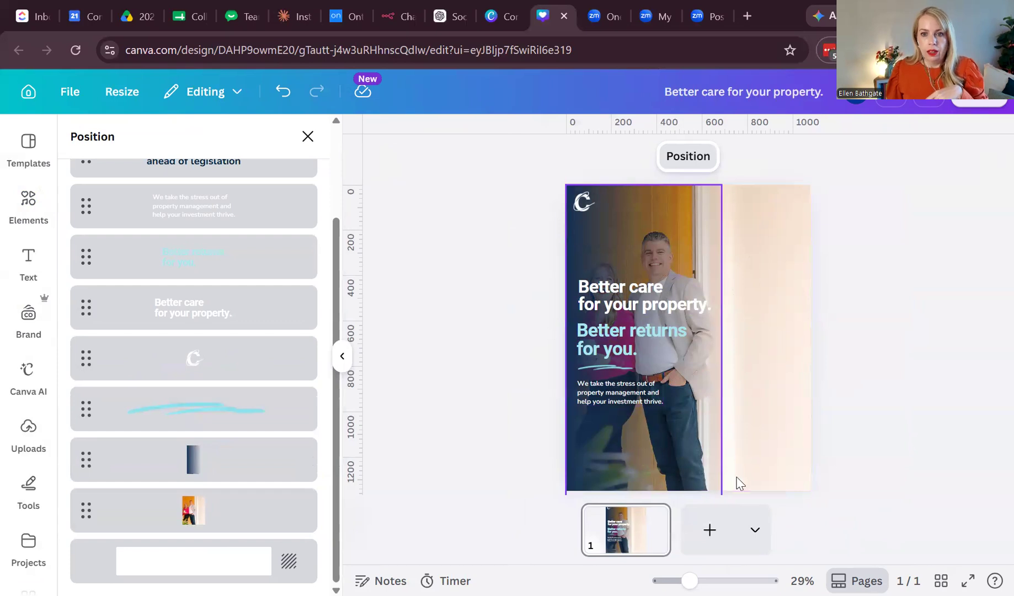
# - Reposition the couple photo within its 4:5 crop so both people stand towards the page's right side
pyautogui.doubleClick(764, 360)
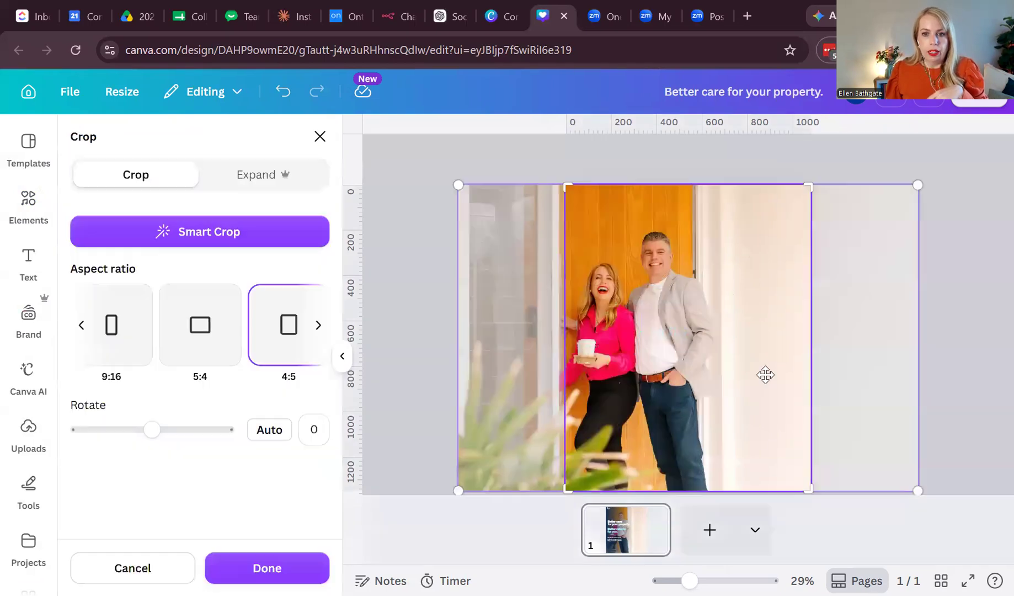
pyautogui.moveTo(710, 380); pyautogui.dragTo(872, 380)
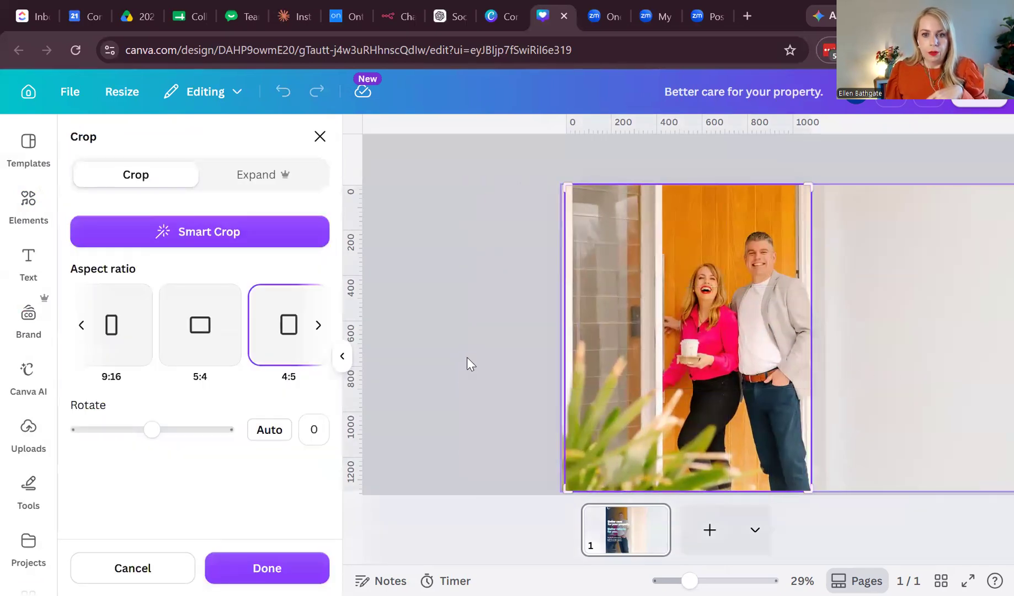
pyautogui.click(466, 358)
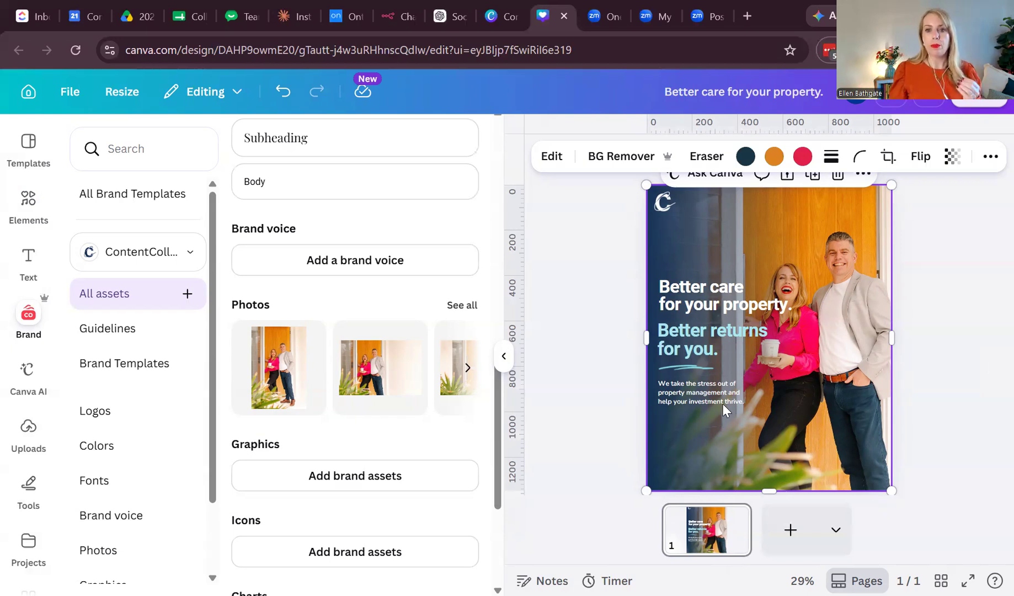
# - Move both headline texts, the underline and the paragraph together further down, close to the page's lower edge
pyautogui.click(711, 335)
pyautogui.keyDown('shift'); pyautogui.click(686, 392); pyautogui.keyUp('shift')
pyautogui.moveTo(691, 315); pyautogui.dragTo(698, 384)
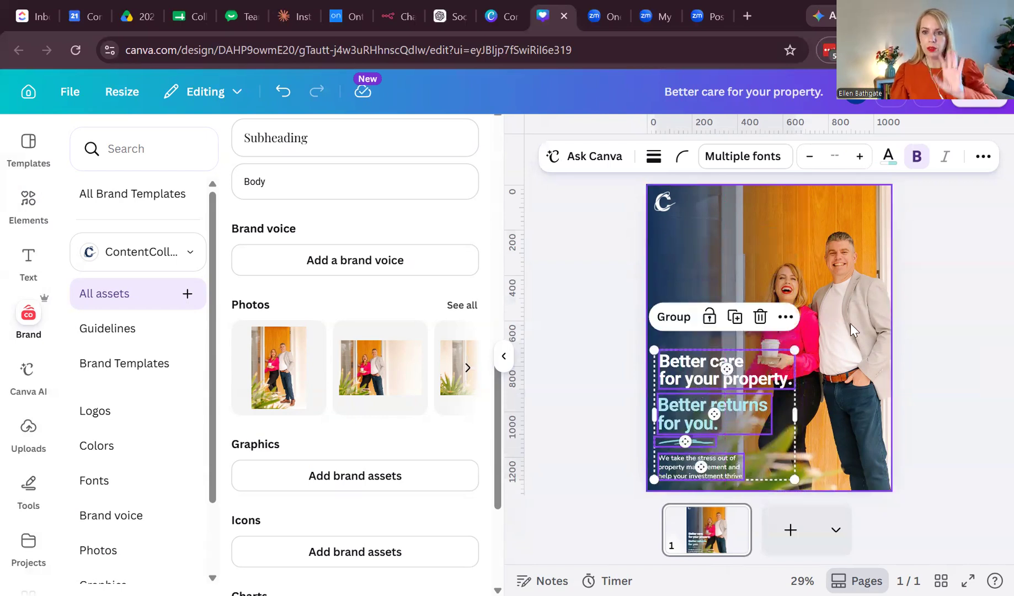
pyautogui.click(609, 304)
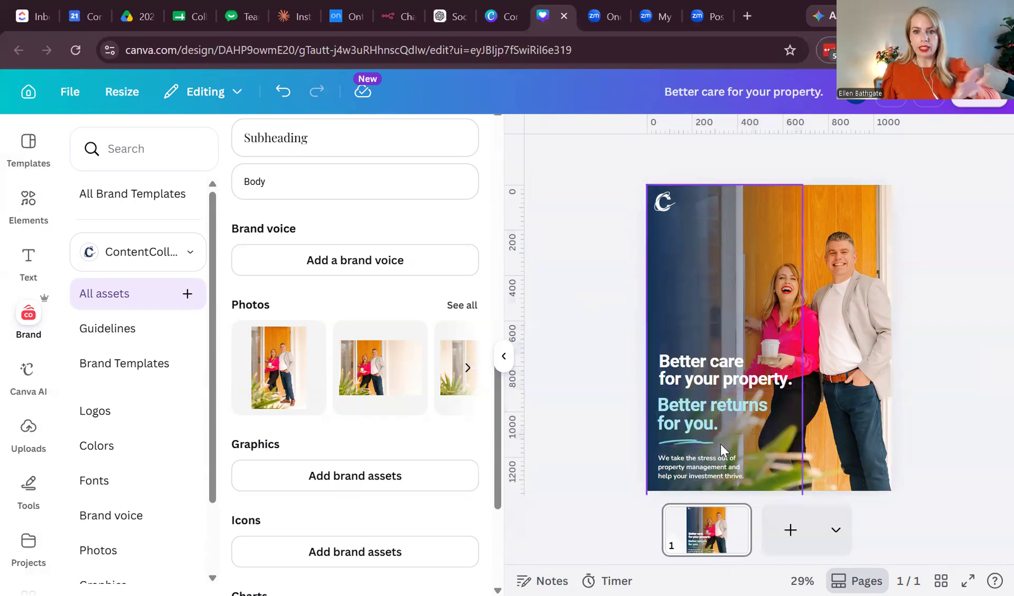